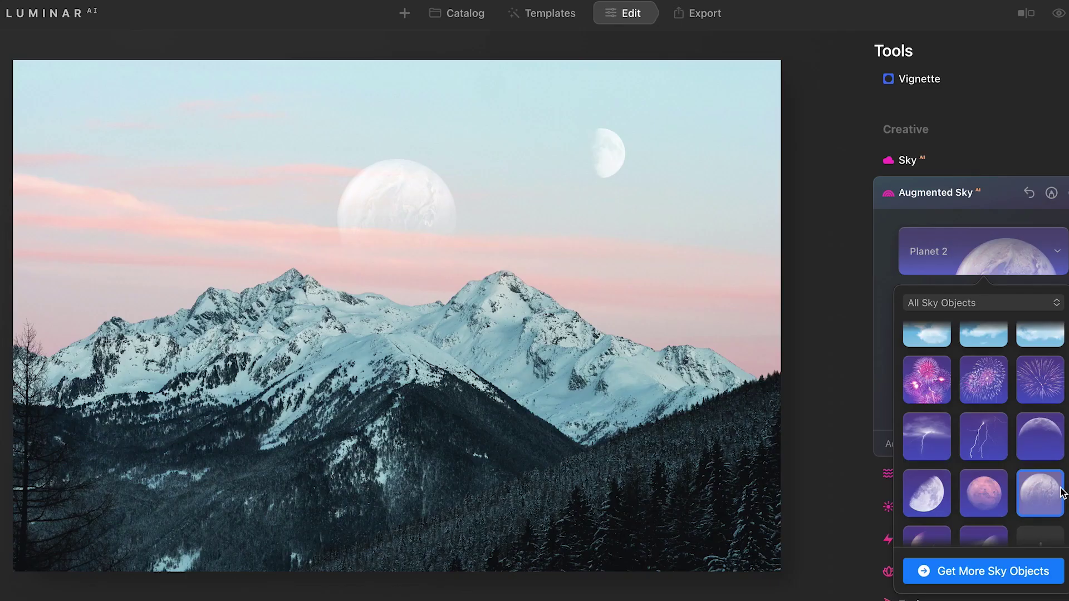
- Add the Planet 2 object to the mountain sky with Augmented Sky, resizing and repositioning it above the peaks
{"action": "left_click", "coordinate": [1056, 498]}
{"action": "left_click_drag", "start_coordinate": [489, 285], "coordinate": [696, 486]}
{"action": "left_click_drag", "start_coordinate": [582, 287], "coordinate": [503, 229]}
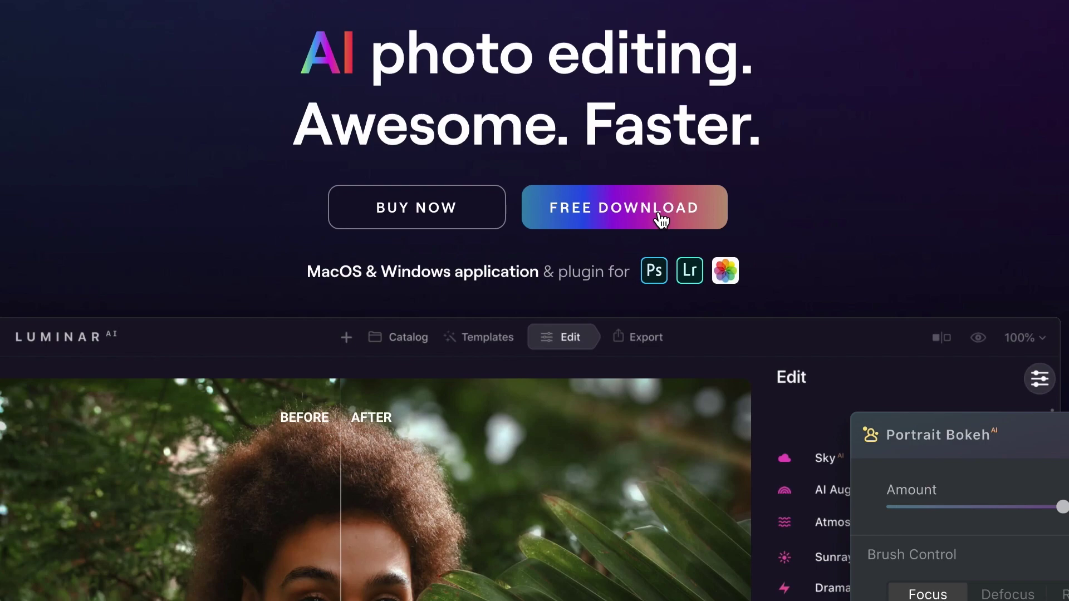
- Start the free download of Luminar AI from its website
{"action": "left_click", "coordinate": [653, 217]}
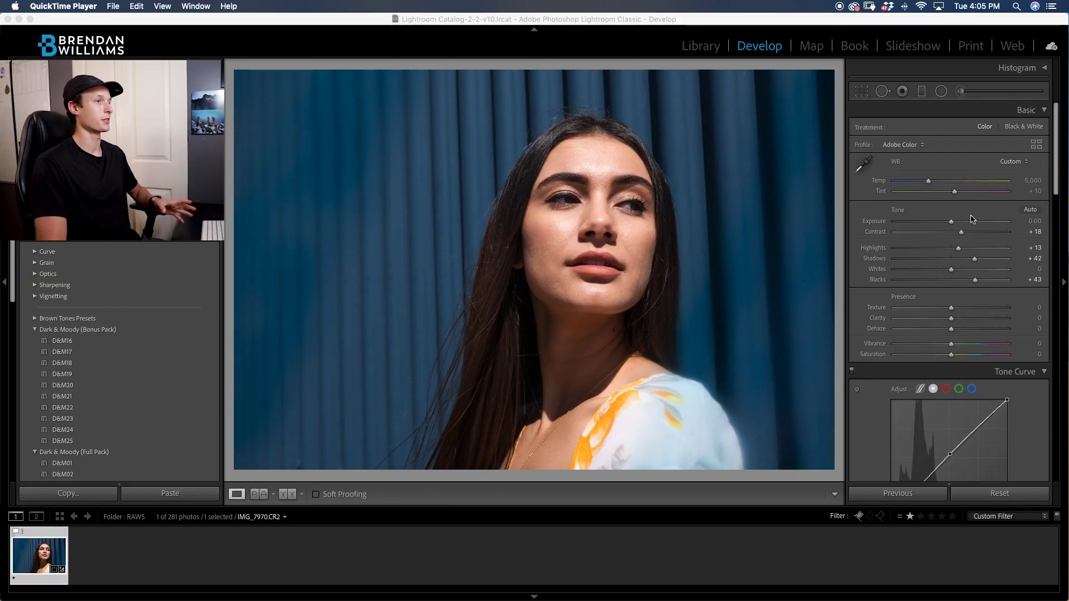
- Switch to Lightroom Classic and send the portrait IMG_7970.CR2 to Luminar AI for external editing
{"action": "scroll", "coordinate": [957, 225], "scroll_direction": "down", "scroll_amount": 8}
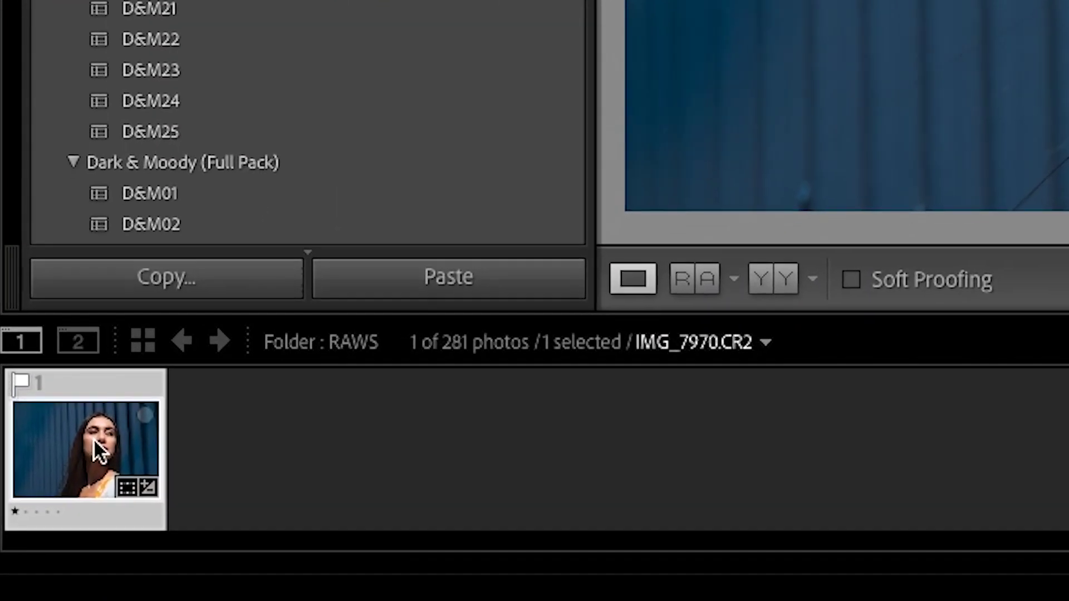
{"action": "right_click", "coordinate": [95, 432]}
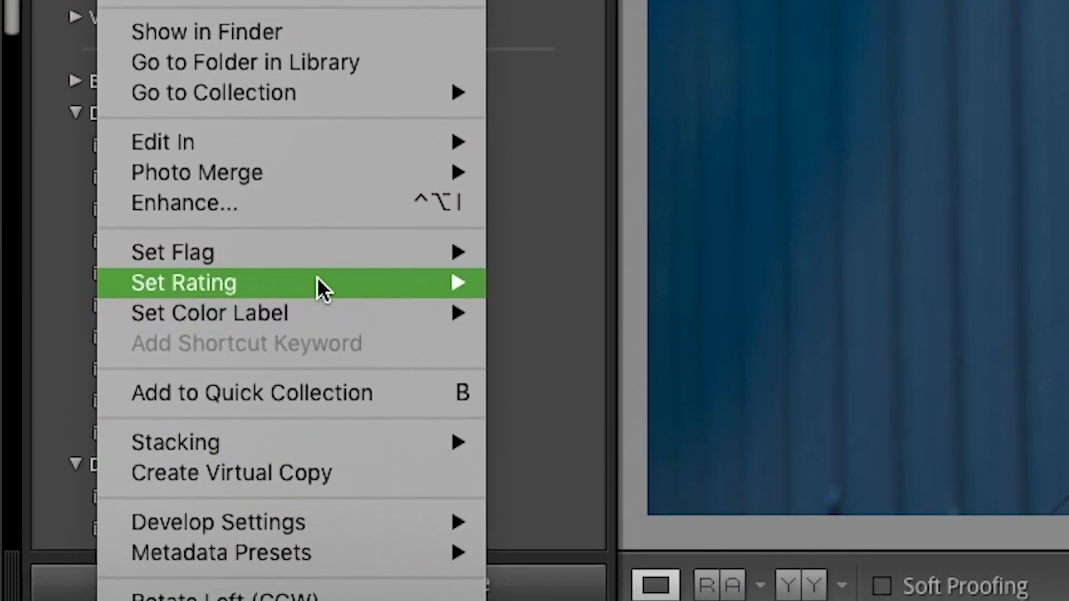
{"action": "mouse_move", "coordinate": [318, 146]}
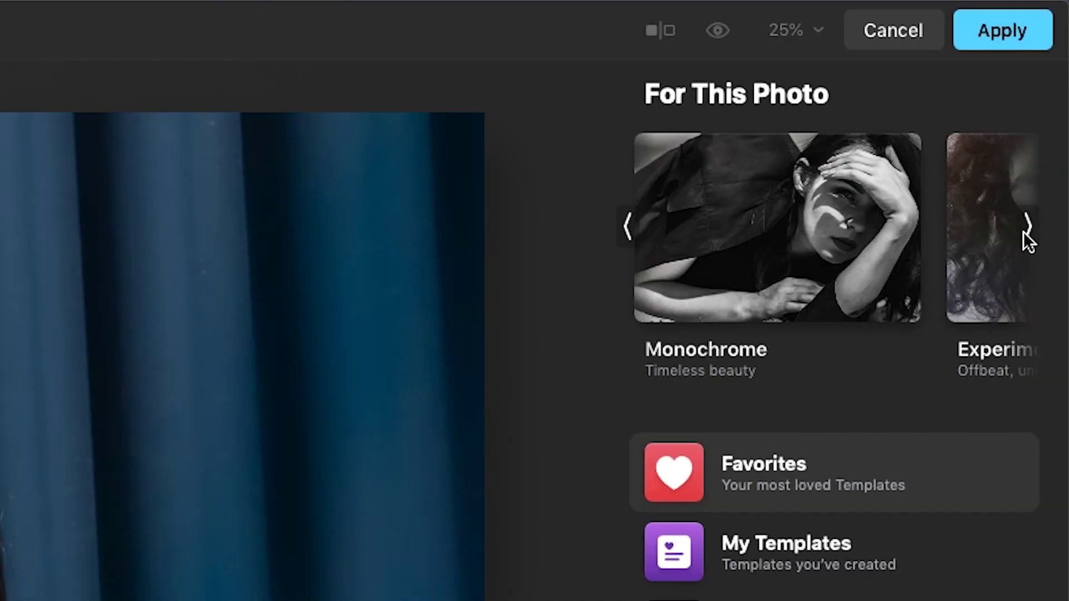
- Apply the Brush Up template from the Closeups collection to the portrait and set its strength to about half
{"action": "left_click", "coordinate": [1025, 230]}
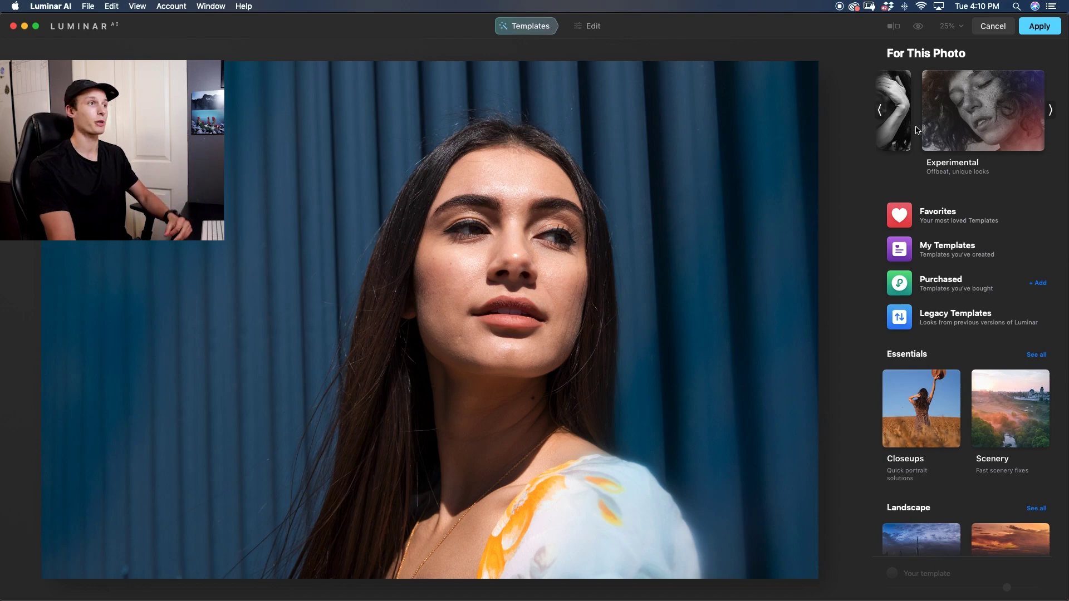
{"action": "scroll", "coordinate": [916, 130], "scroll_direction": "left", "scroll_amount": 3}
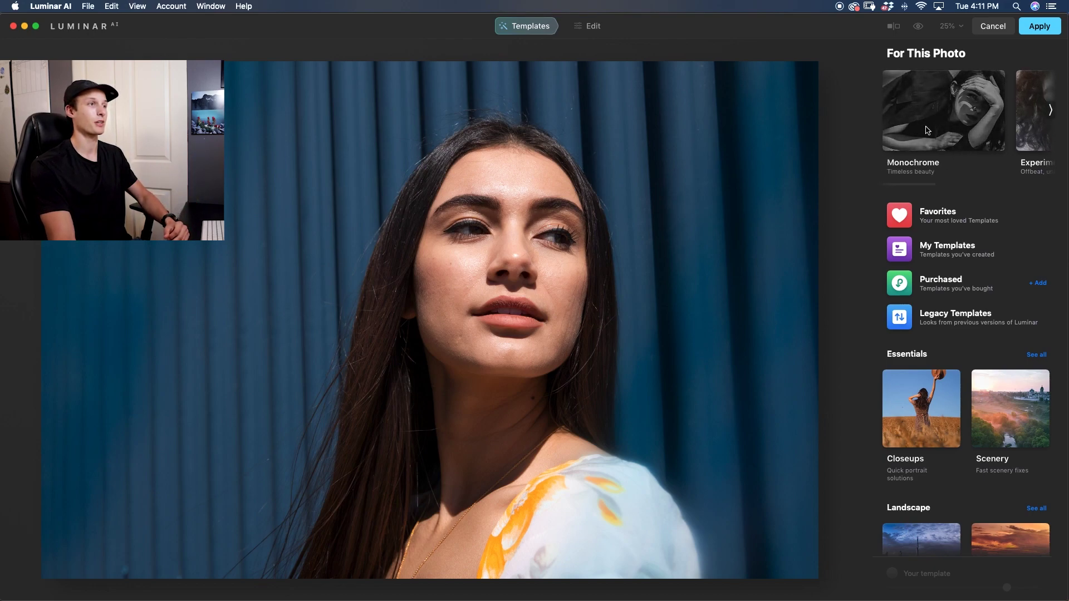
{"action": "scroll", "coordinate": [950, 347], "scroll_direction": "down", "scroll_amount": 2}
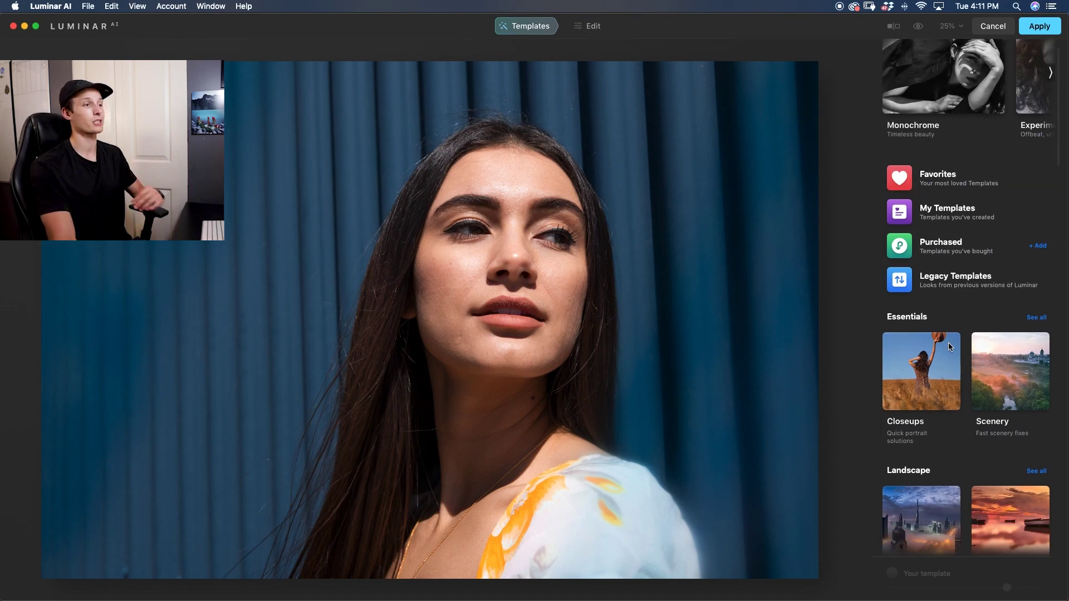
{"action": "scroll", "coordinate": [949, 347], "scroll_direction": "down", "scroll_amount": 5}
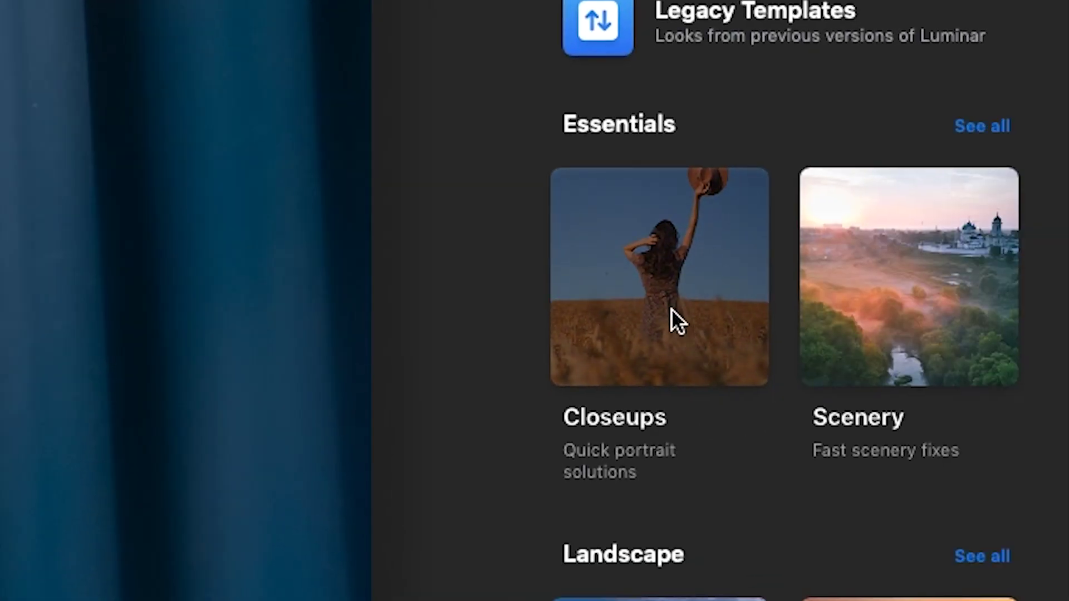
{"action": "left_click", "coordinate": [668, 306]}
{"action": "scroll", "coordinate": [766, 231], "scroll_direction": "down", "scroll_amount": 5}
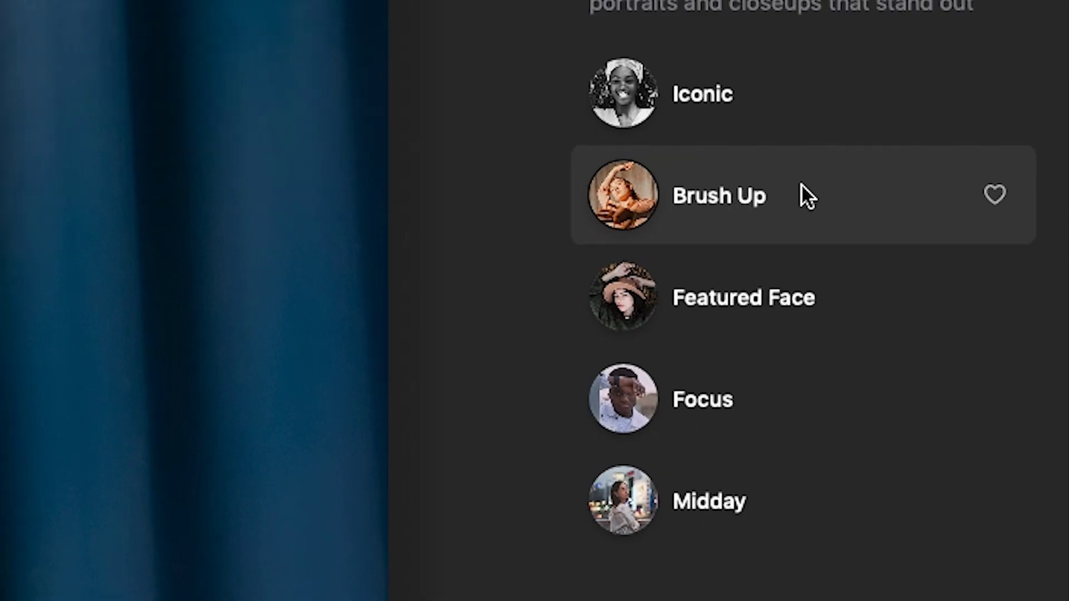
{"action": "left_click", "coordinate": [800, 185]}
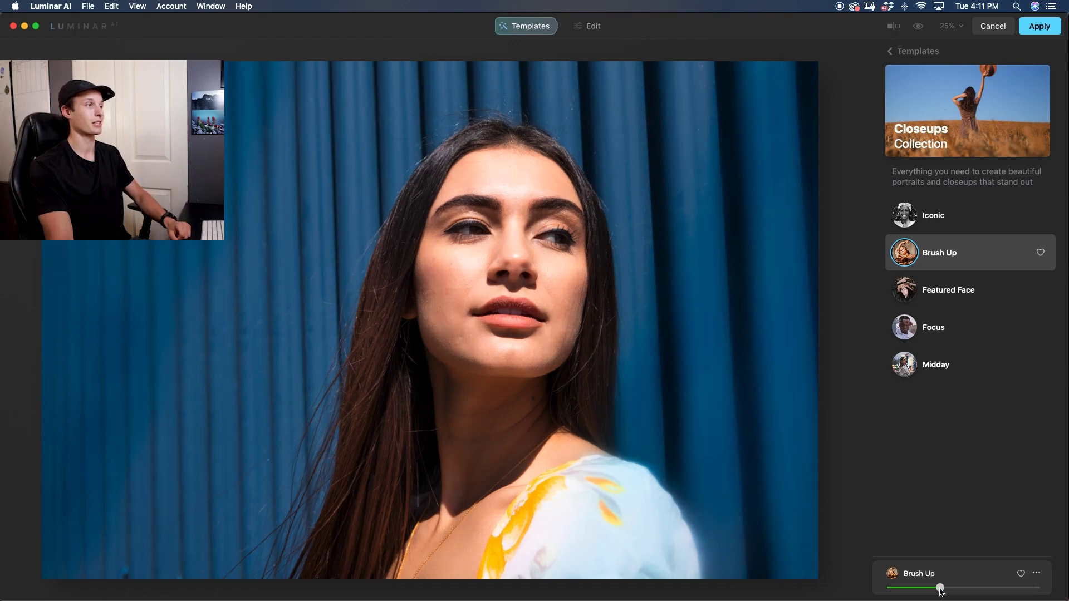
{"action": "left_click_drag", "start_coordinate": [940, 589], "coordinate": [957, 589]}
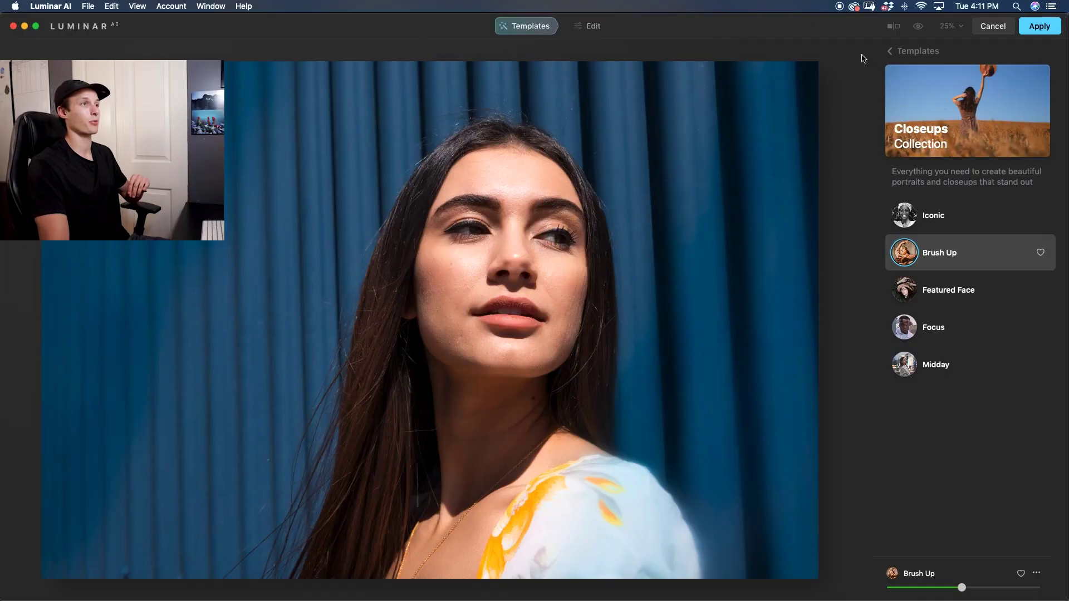
- Compare the portrait with and without the Brush Up template
{"action": "left_click", "coordinate": [918, 26]}
{"action": "left_click", "coordinate": [918, 26]}
{"action": "left_click", "coordinate": [917, 26]}
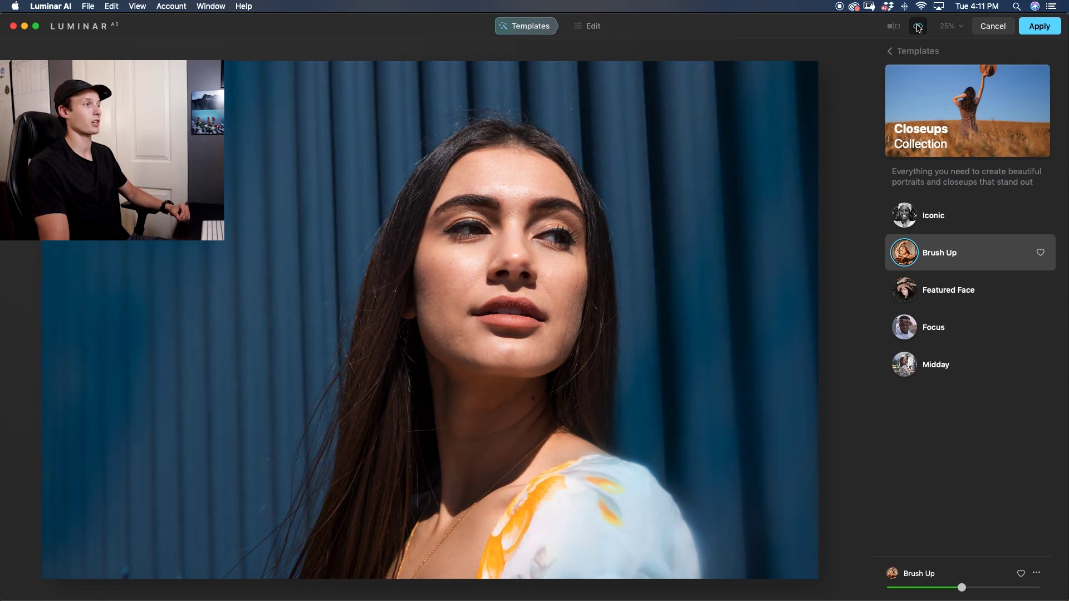
{"action": "left_click", "coordinate": [918, 26]}
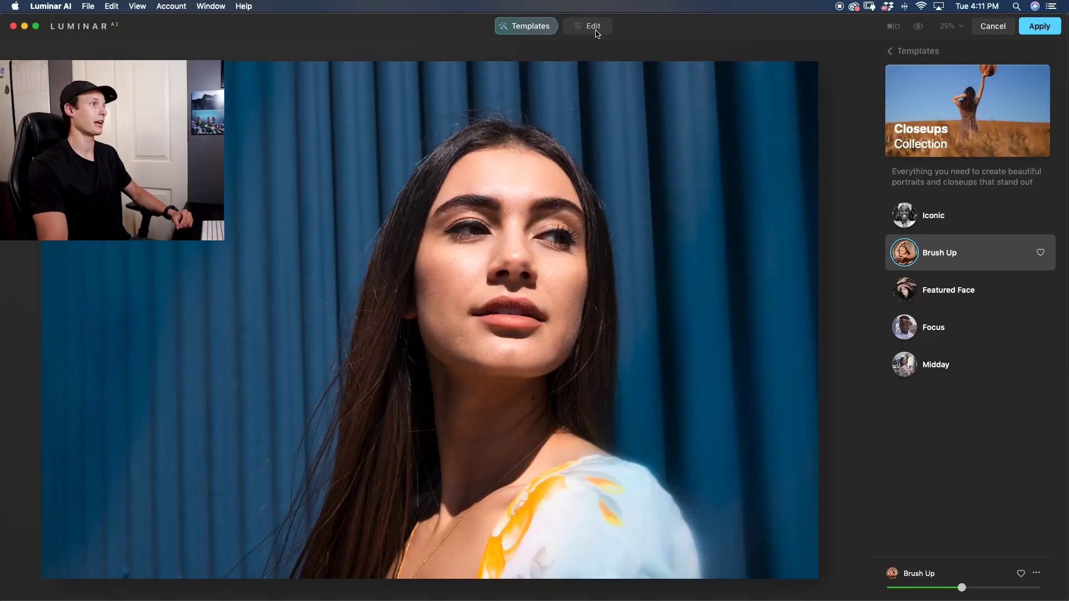
- Set Slim Face to 36 in the Face tool and compare the result with the original photo
{"action": "left_click", "coordinate": [594, 29]}
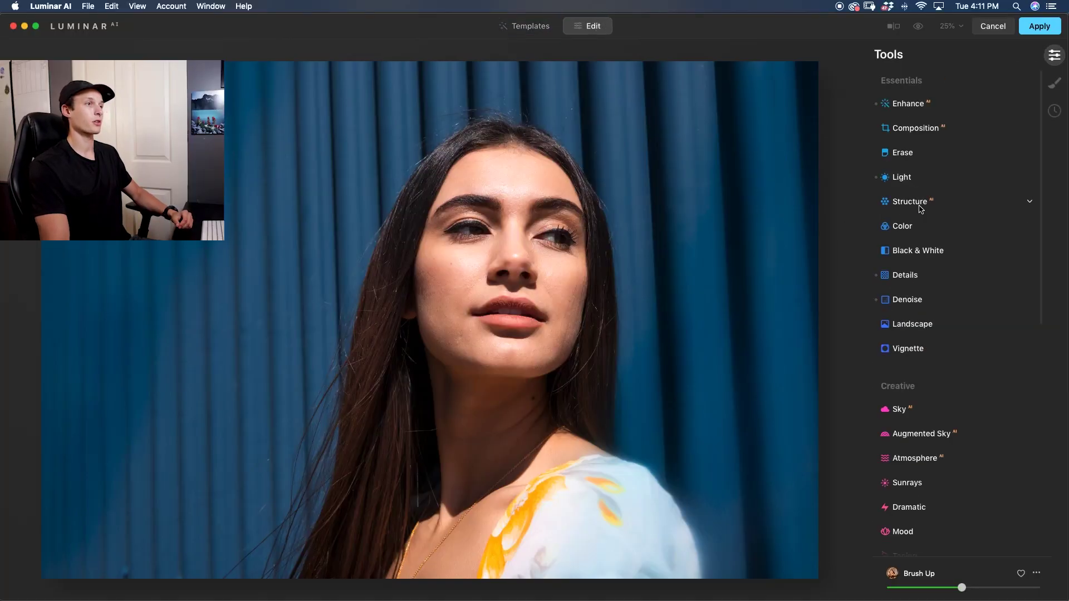
{"action": "scroll", "coordinate": [912, 280], "scroll_direction": "down", "scroll_amount": 10}
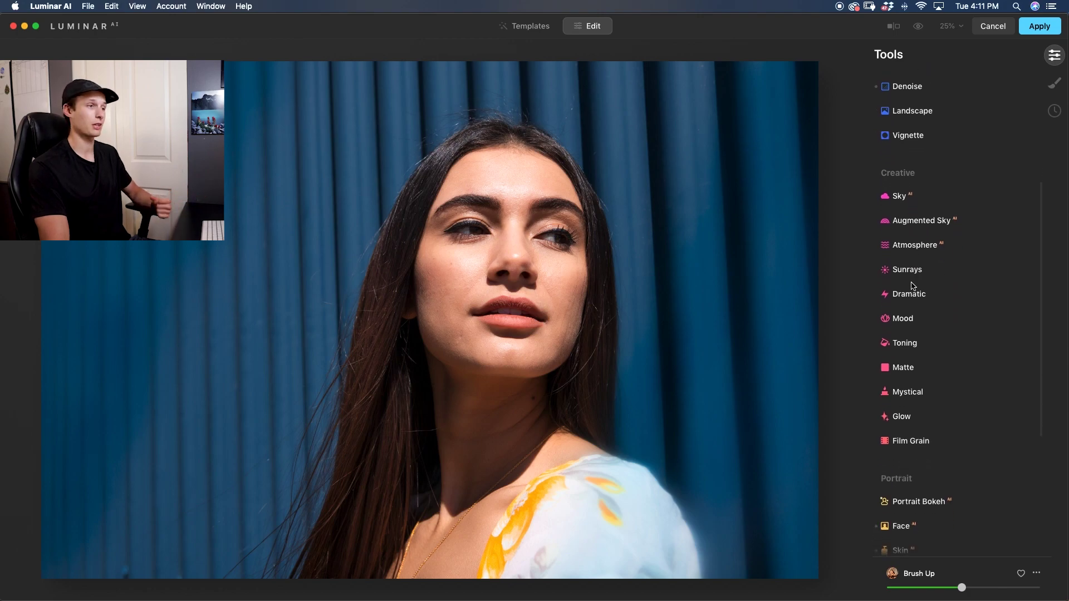
{"action": "scroll", "coordinate": [934, 312], "scroll_direction": "down", "scroll_amount": 3}
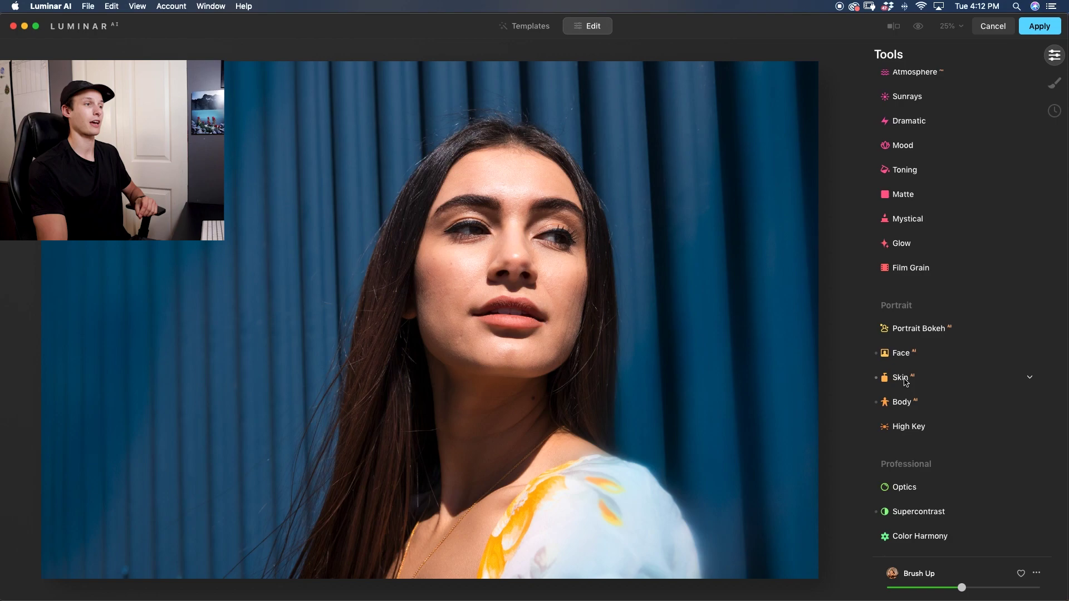
{"action": "left_click", "coordinate": [905, 356]}
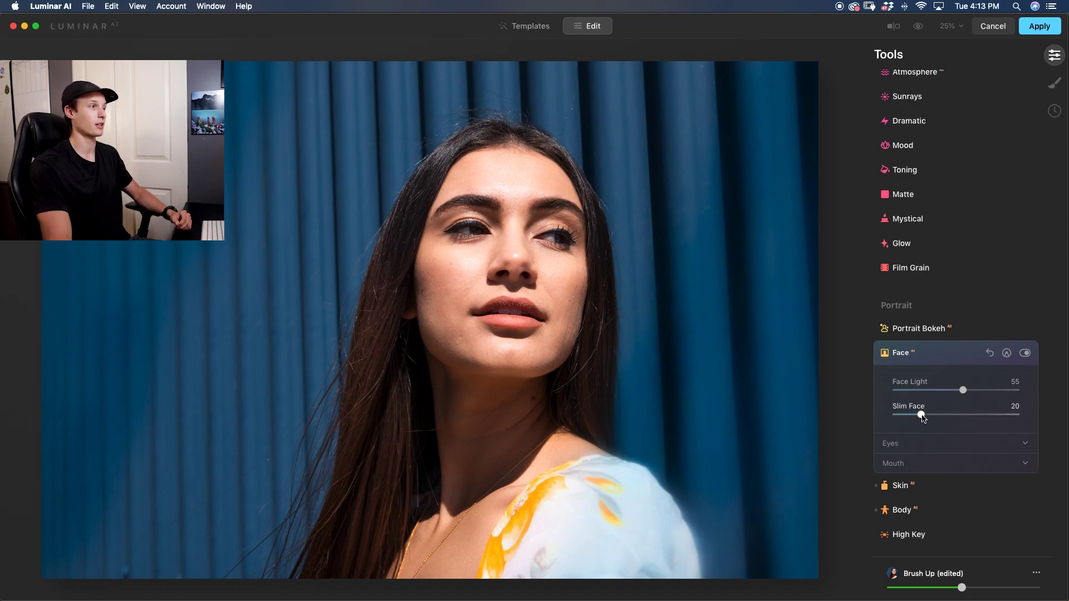
{"action": "left_click_drag", "start_coordinate": [923, 418], "coordinate": [936, 418]}
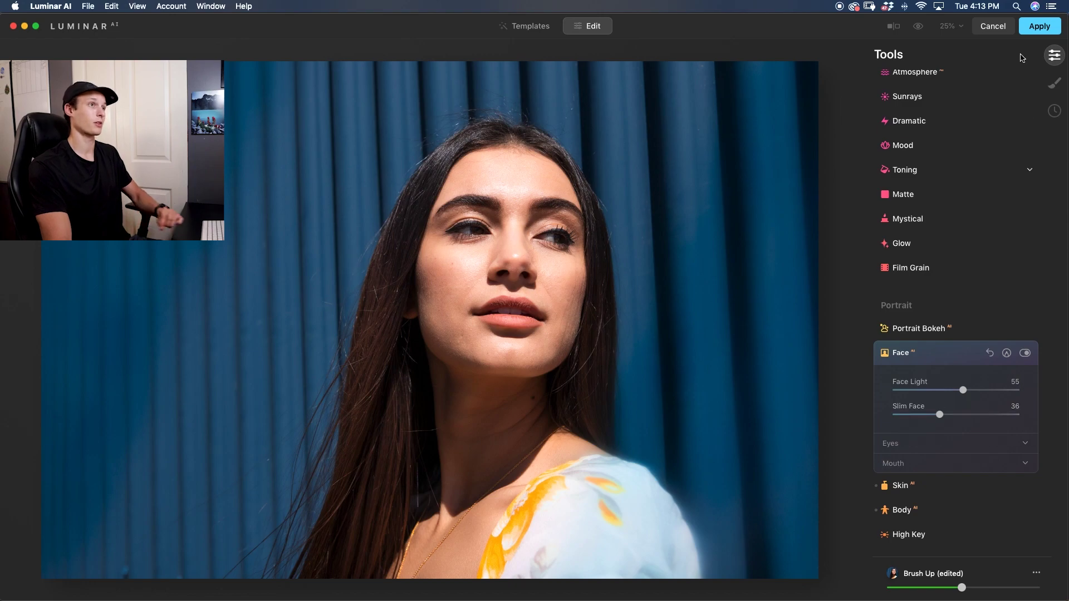
{"action": "left_click", "coordinate": [919, 29]}
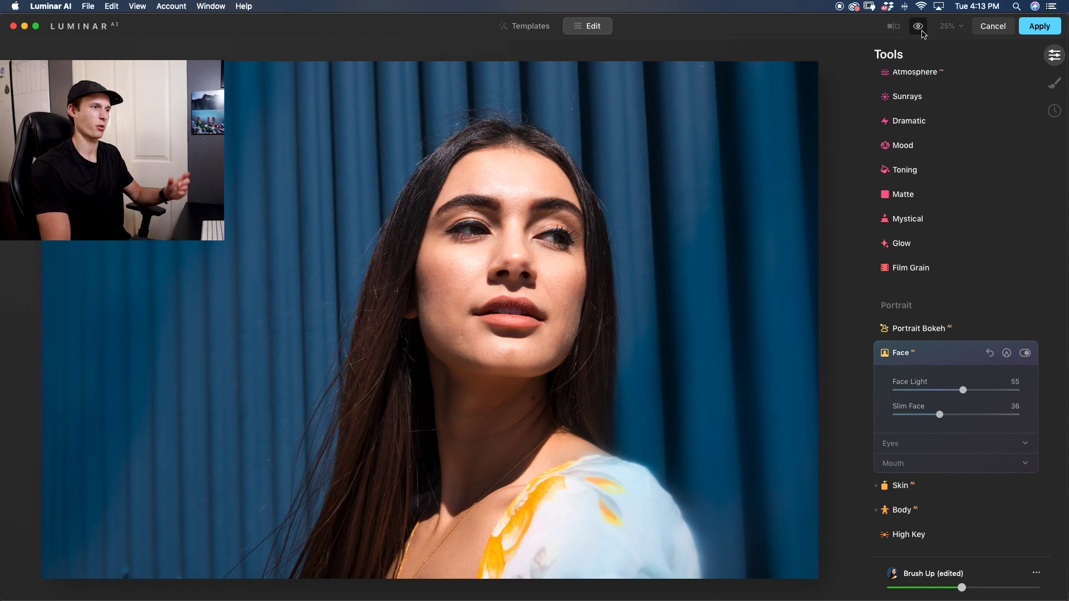
- Examine the iris colour choices among the Face tool's eye settings, keeping Original selected
{"action": "scroll", "coordinate": [942, 445], "scroll_direction": "down", "scroll_amount": 1}
{"action": "left_click", "coordinate": [928, 435]}
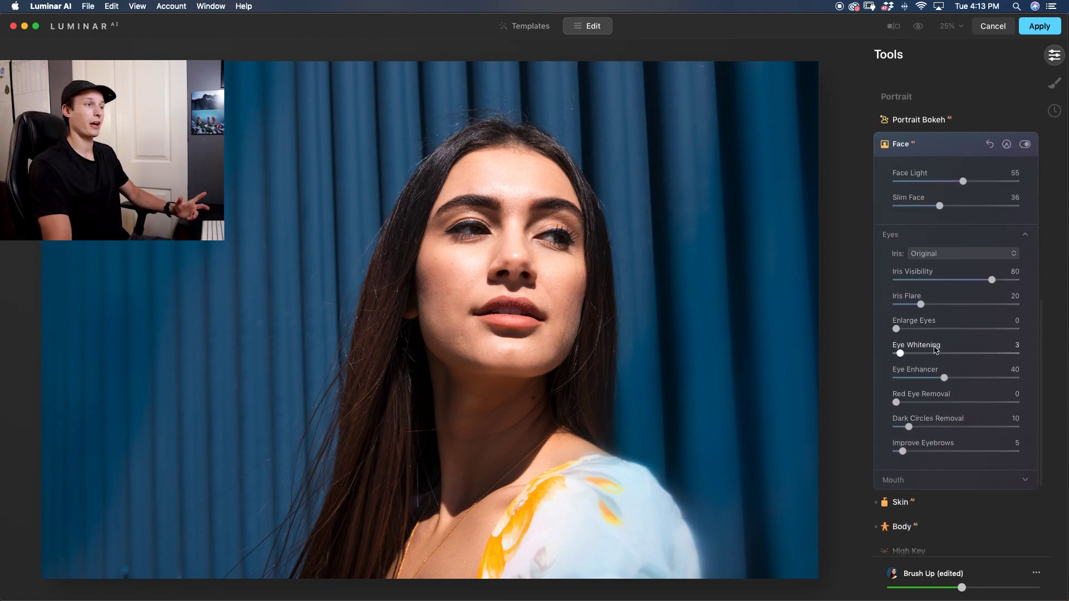
{"action": "left_click", "coordinate": [935, 253]}
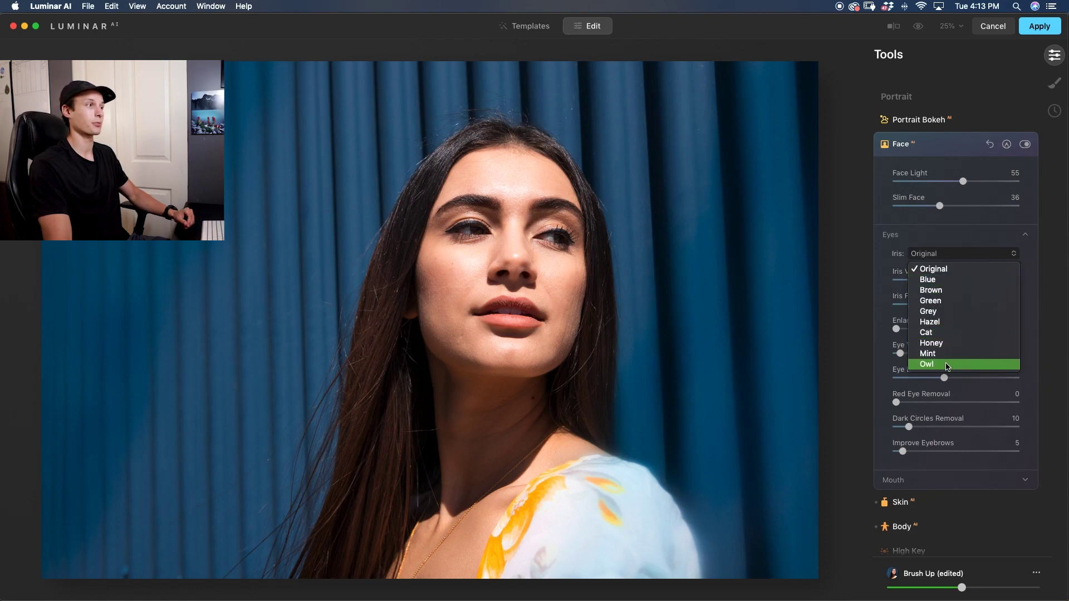
{"action": "left_click", "coordinate": [932, 269]}
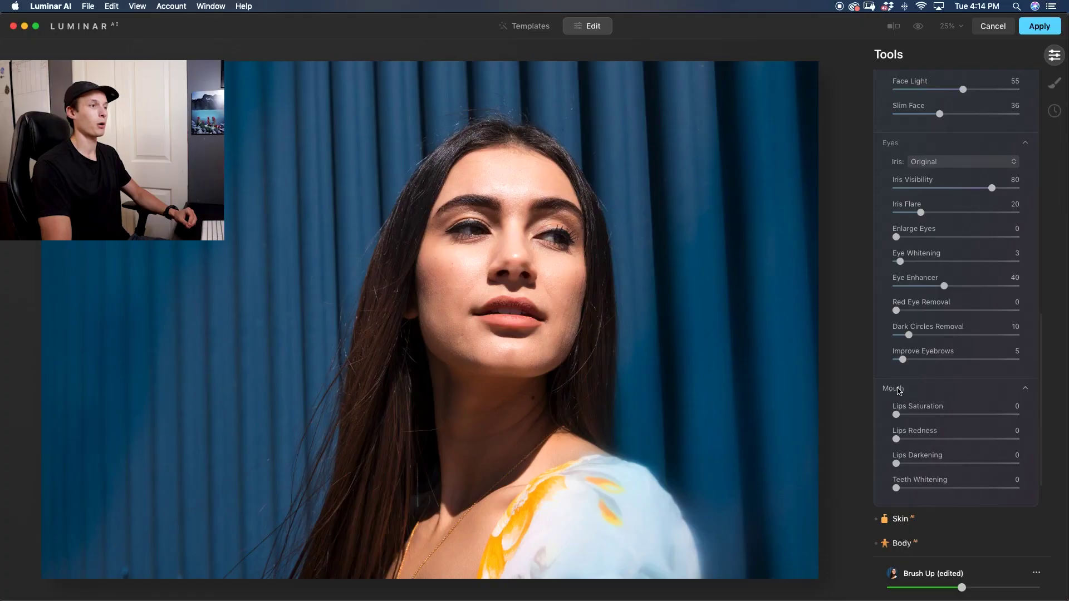
- Set the mouth adjustments to Lips Saturation 30, Lips Redness 36, Lips Darkening 22 and Teeth Whitening 20
{"action": "mouse_move", "coordinate": [916, 415]}
{"action": "left_mouse_down"}
{"action": "mouse_move", "coordinate": [937, 415]}
{"action": "mouse_move", "coordinate": [899, 416]}
{"action": "left_mouse_up"}
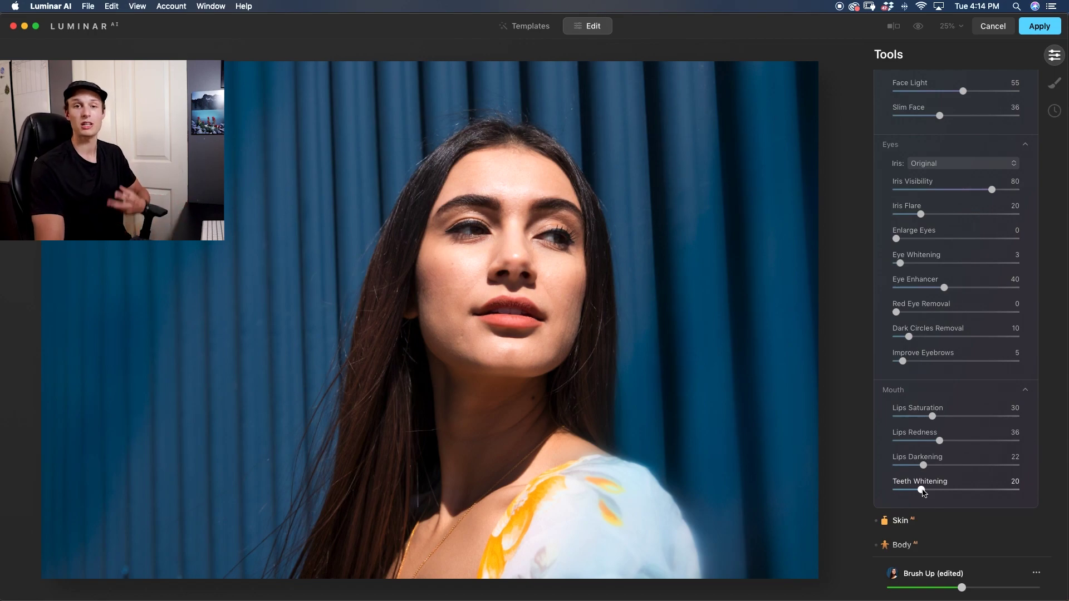
{"action": "scroll", "coordinate": [922, 492], "scroll_direction": "up", "scroll_amount": 1}
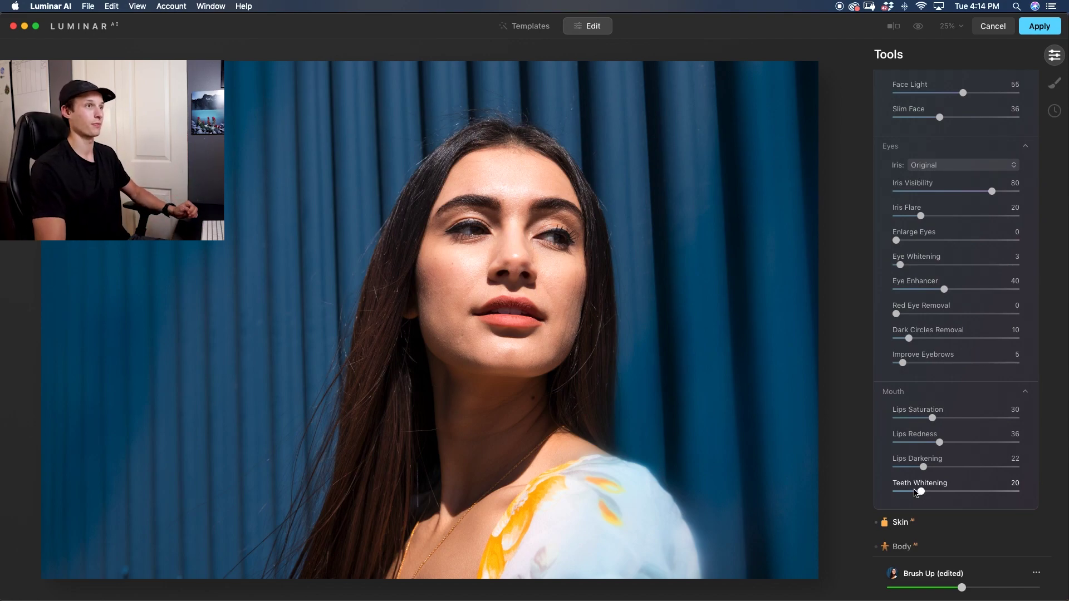
- Smooth the skin with Amount 93 and Shine Removal 95, and enable Skin Defects Removal
{"action": "scroll", "coordinate": [895, 494], "scroll_direction": "down", "scroll_amount": 3}
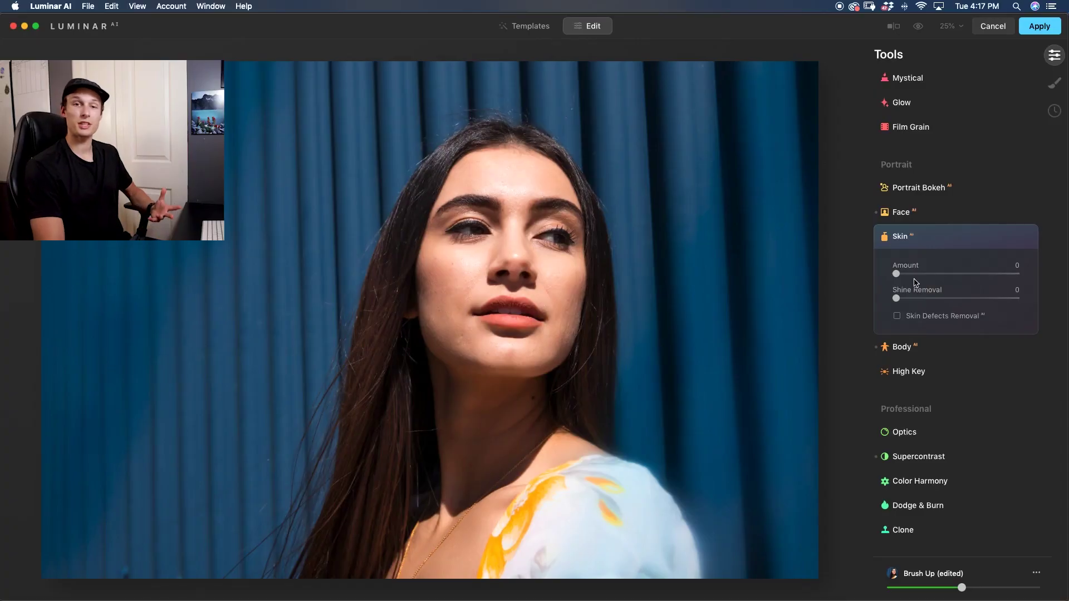
{"action": "left_click_drag", "start_coordinate": [897, 273], "coordinate": [1004, 275]}
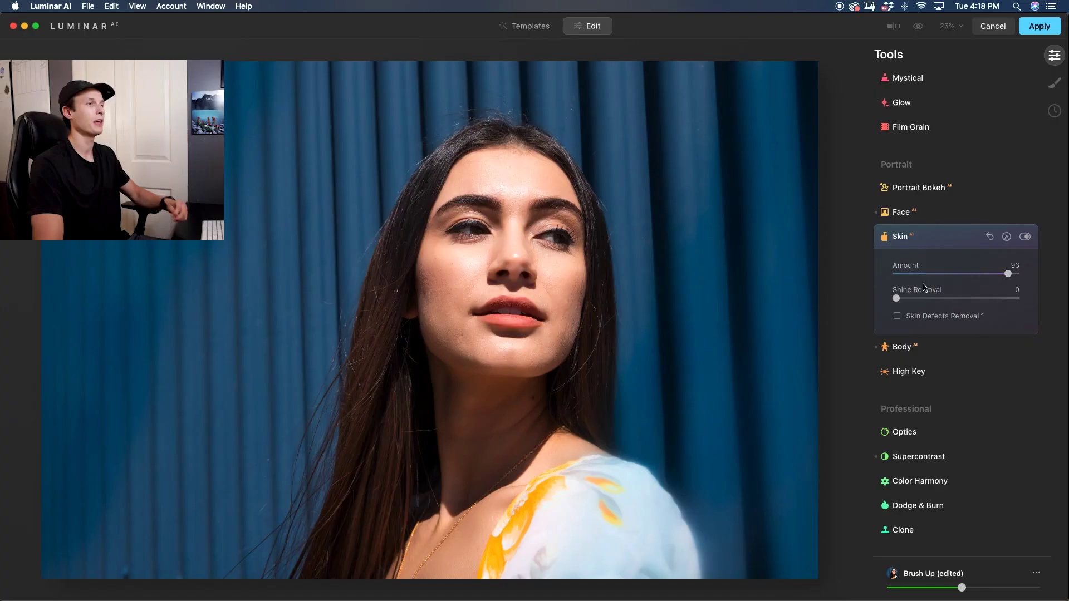
{"action": "left_click_drag", "start_coordinate": [927, 303], "coordinate": [997, 303]}
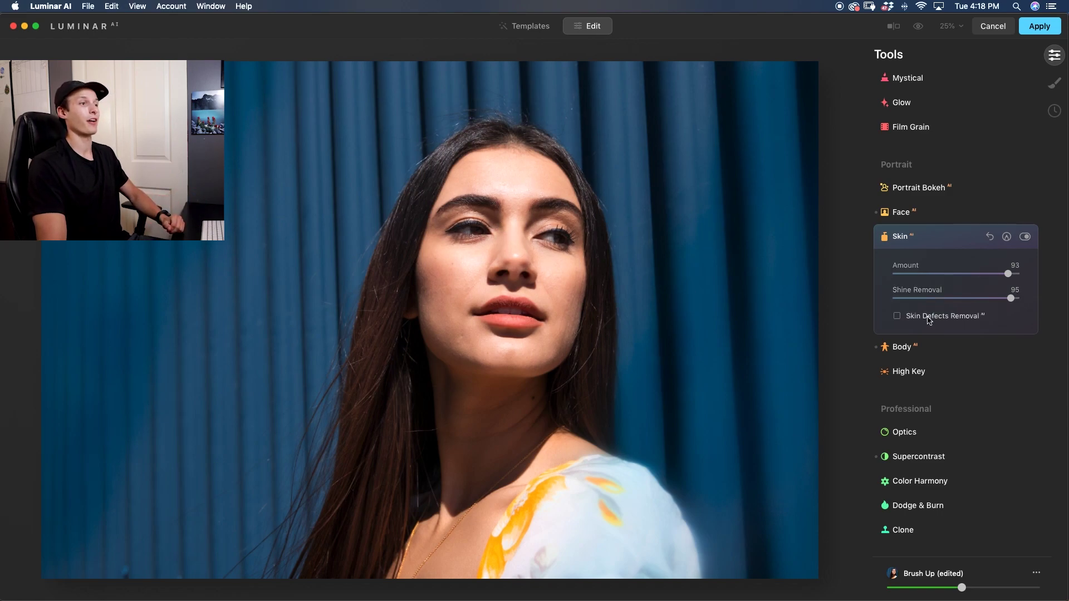
{"action": "left_click", "coordinate": [897, 316]}
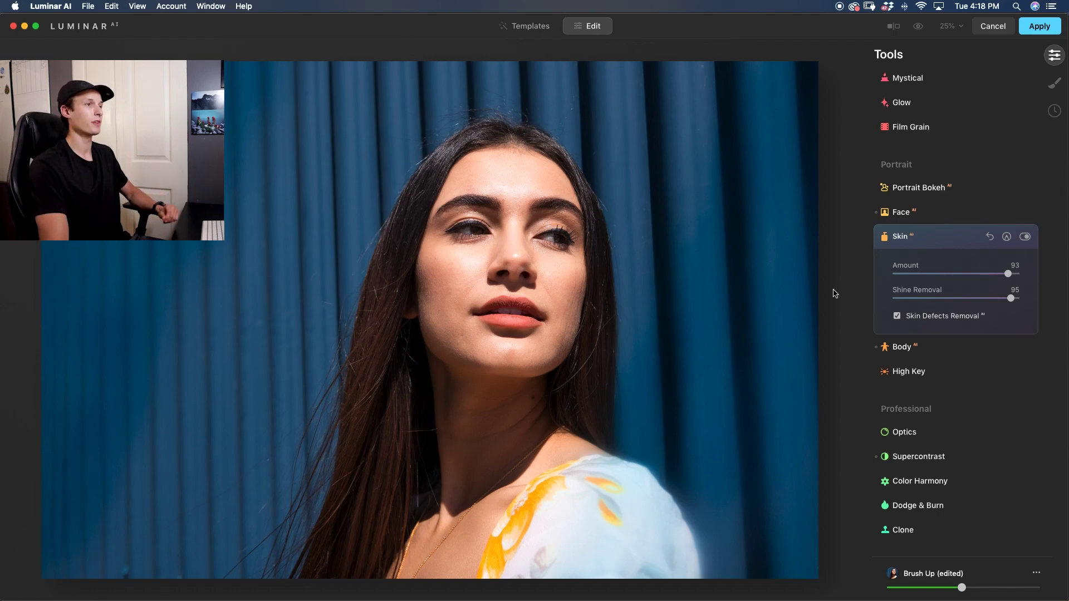
- Compare the whole portrait with the Skin adjustments off and on
{"action": "left_click", "coordinate": [1024, 237]}
{"action": "left_click", "coordinate": [1024, 237]}
{"action": "left_click", "coordinate": [1024, 237]}
{"action": "left_click", "coordinate": [1024, 237]}
{"action": "left_click", "coordinate": [1024, 237]}
{"action": "left_click", "coordinate": [1024, 237]}
- Inspect the face's skin texture at 100% zoom with the Skin adjustments off and on, ending on the full photo
{"action": "left_click", "coordinate": [514, 239]}
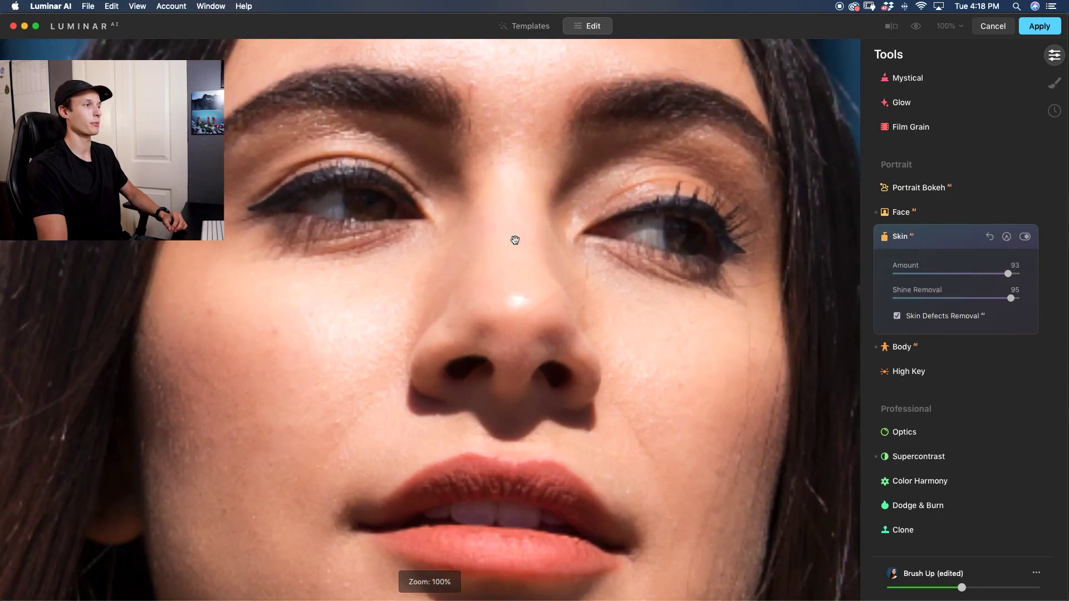
{"action": "left_click", "coordinate": [1024, 237]}
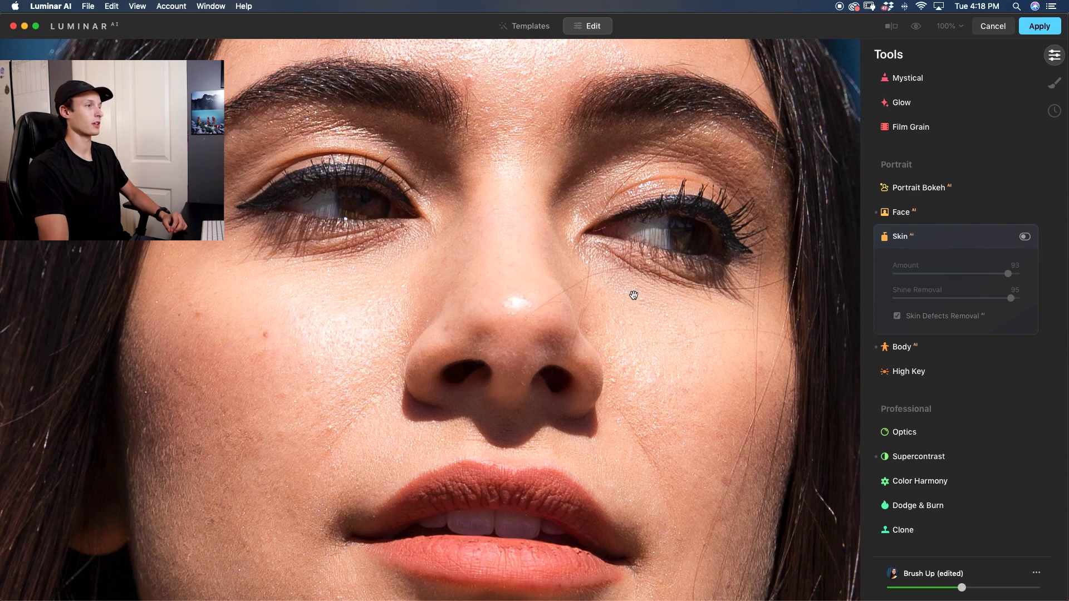
{"action": "left_click", "coordinate": [1025, 237]}
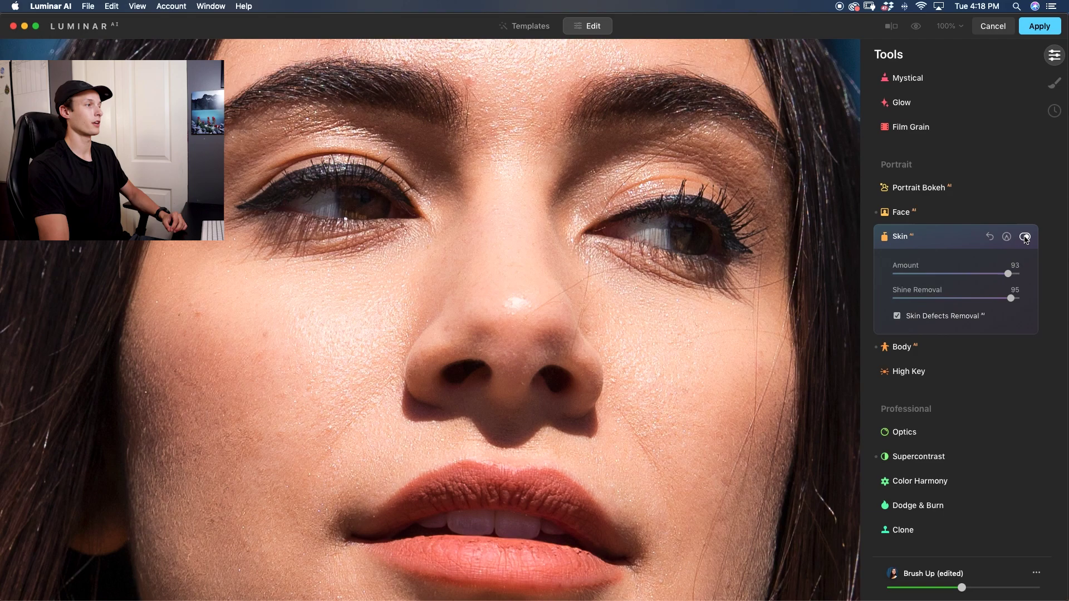
{"action": "left_click", "coordinate": [1024, 237]}
{"action": "left_click", "coordinate": [1024, 237]}
{"action": "left_click", "coordinate": [1024, 237]}
{"action": "left_click", "coordinate": [1024, 237]}
{"action": "left_click", "coordinate": [1024, 237]}
{"action": "left_click", "coordinate": [1024, 237]}
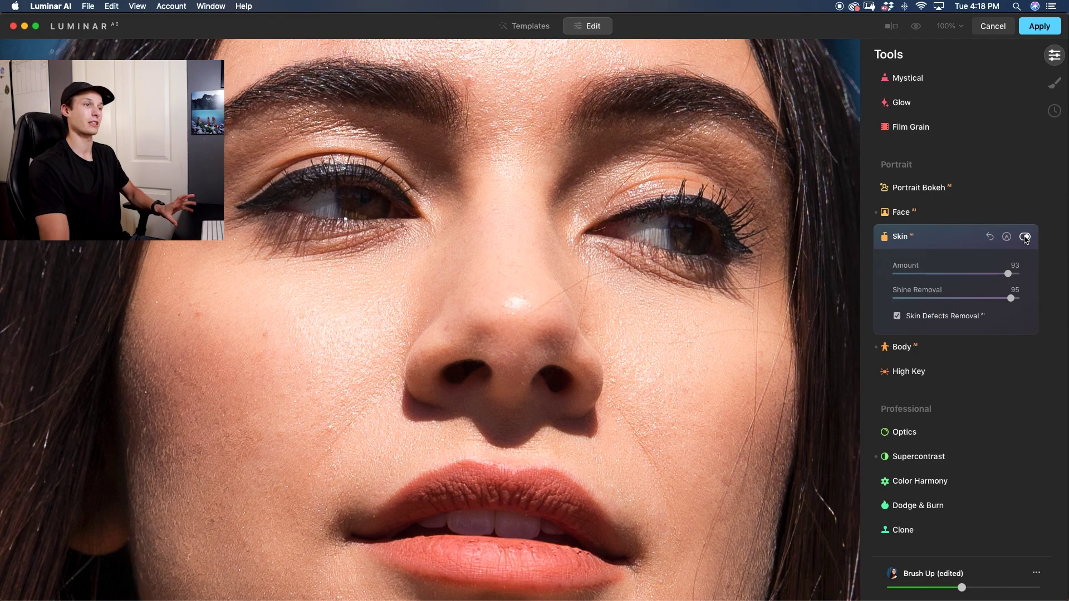
{"action": "left_click", "coordinate": [1024, 237]}
{"action": "left_click", "coordinate": [1024, 237]}
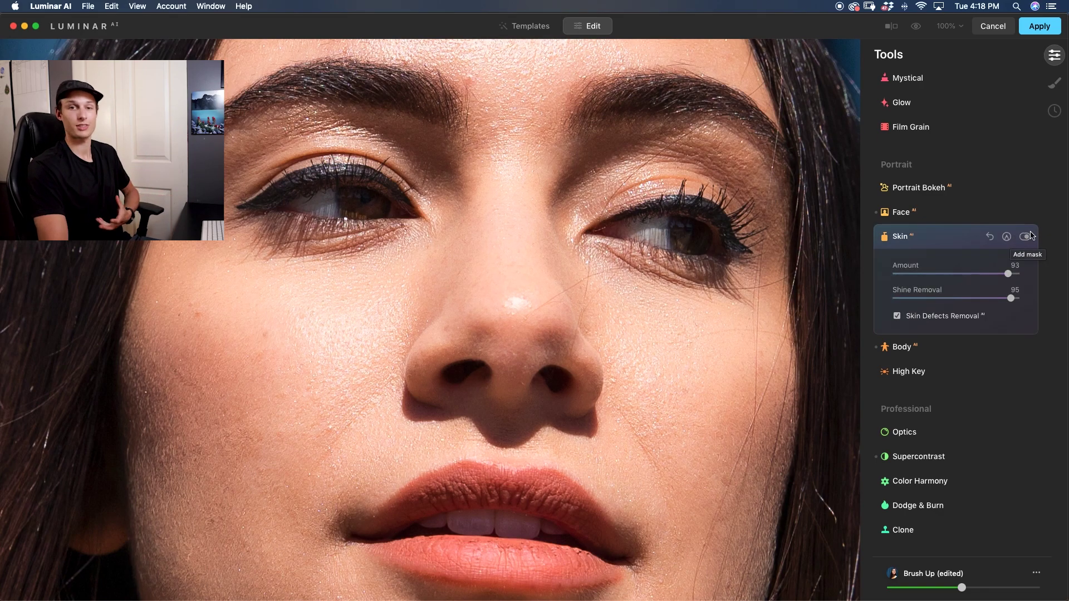
{"action": "key", "text": "z"}
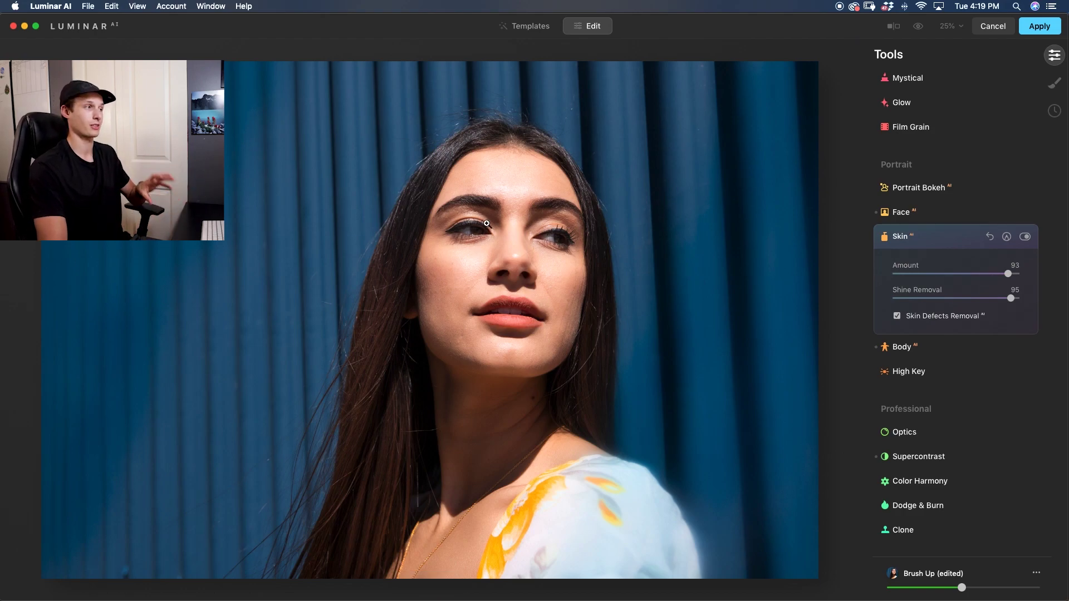
- Brighten the portrait slightly with the High Key adjustment at Amount 5
{"action": "scroll", "coordinate": [952, 362], "scroll_direction": "up", "scroll_amount": 3}
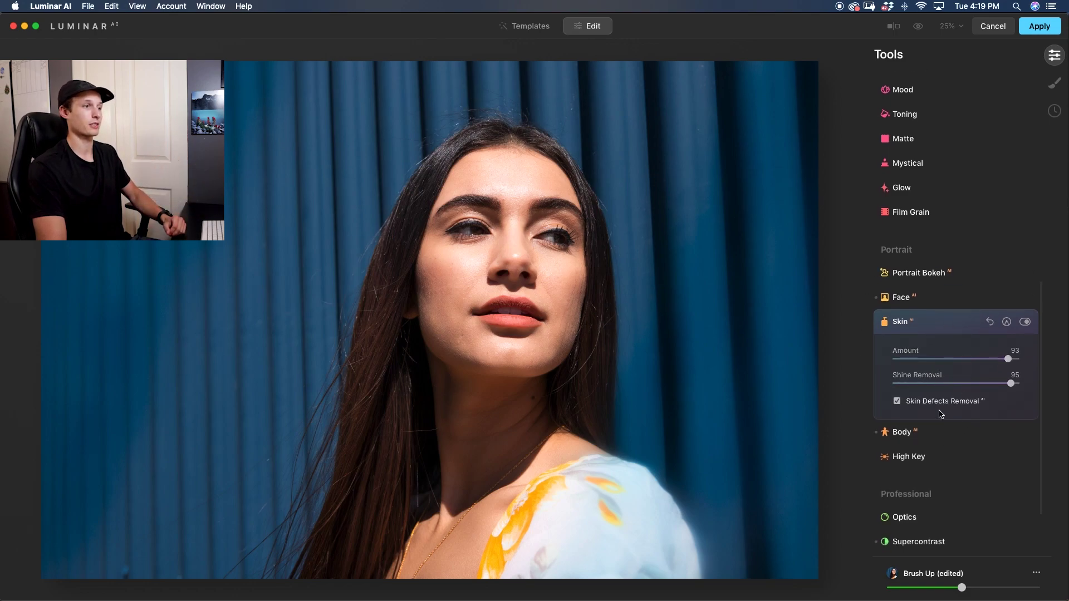
{"action": "left_click", "coordinate": [933, 435]}
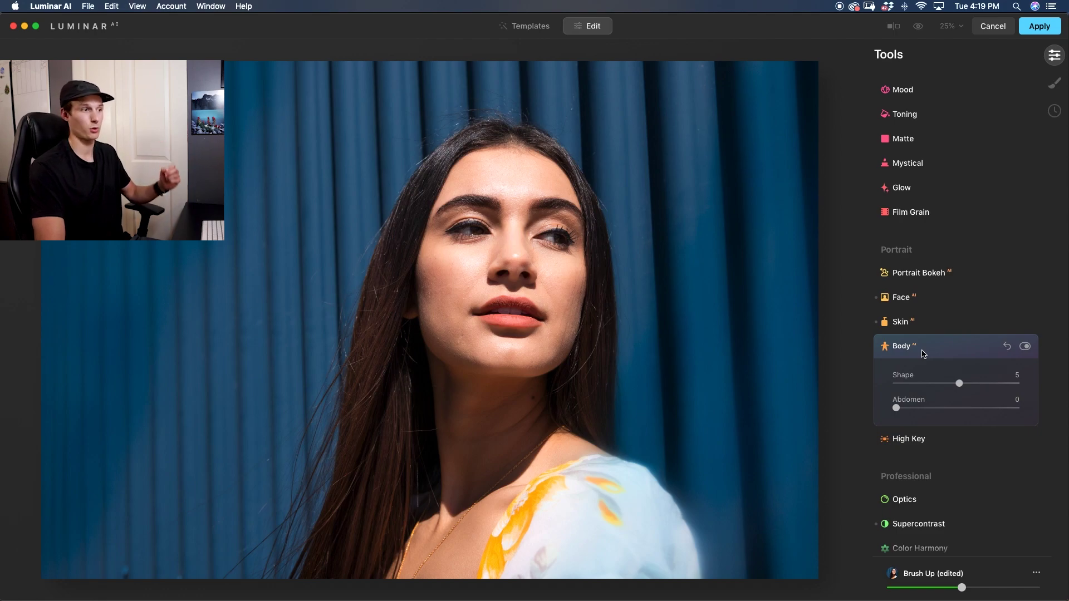
{"action": "left_click", "coordinate": [926, 443]}
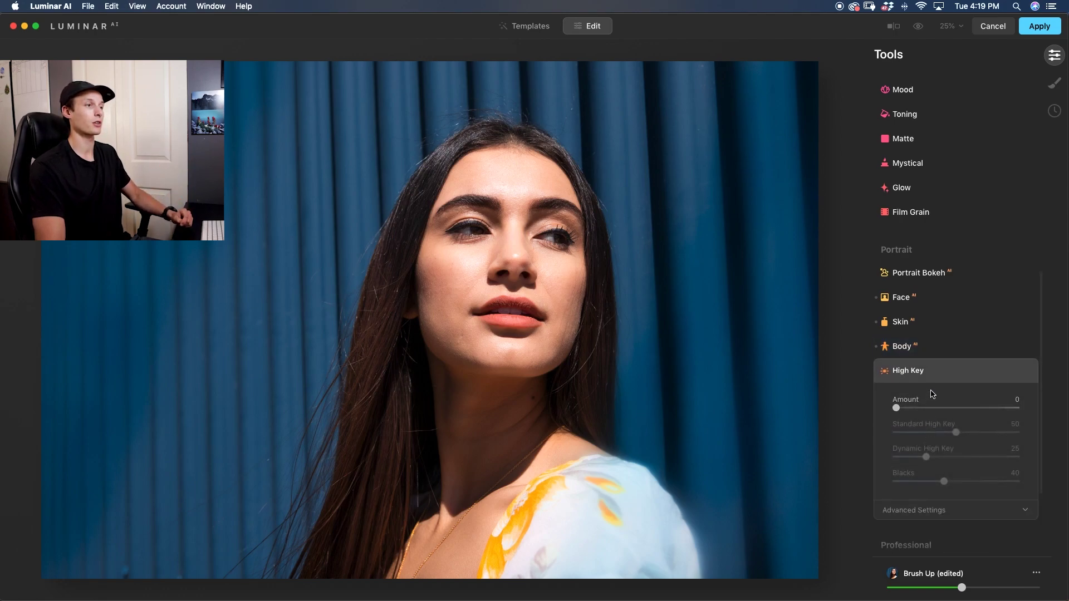
{"action": "mouse_move", "coordinate": [897, 409]}
{"action": "left_mouse_down"}
{"action": "mouse_move", "coordinate": [917, 411]}
{"action": "mouse_move", "coordinate": [905, 410]}
{"action": "left_mouse_up"}
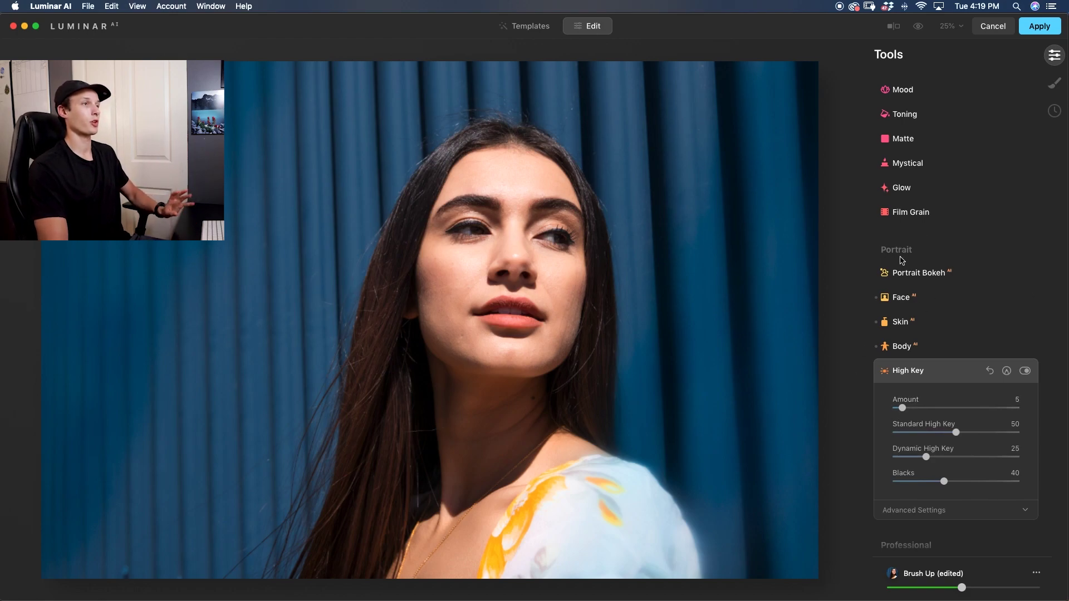
- Compare the fully edited portrait with the original photo several times
{"action": "left_click", "coordinate": [919, 27]}
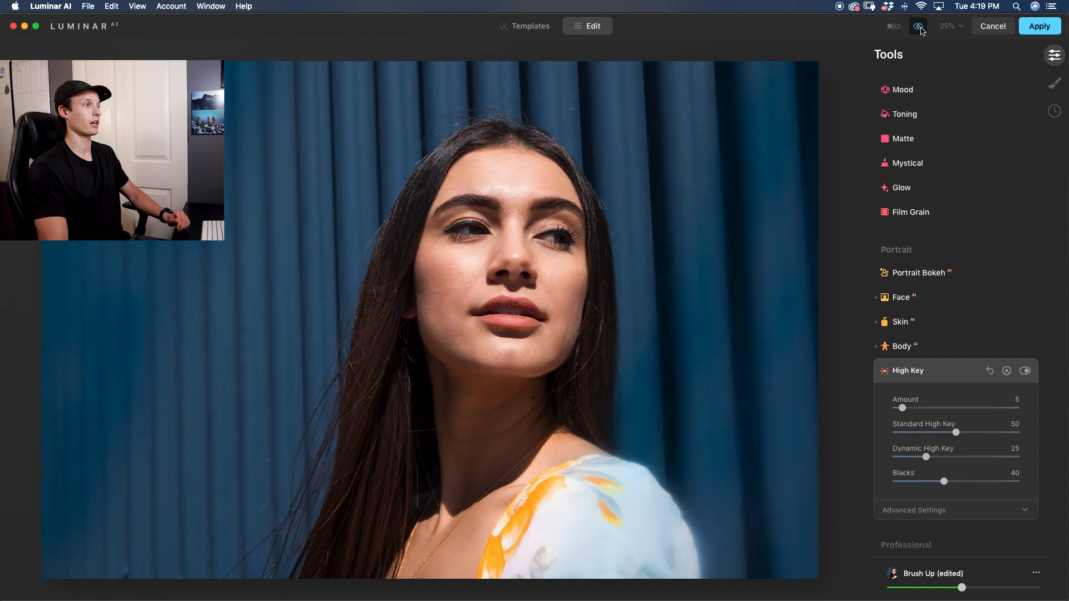
{"action": "left_click", "coordinate": [919, 26]}
{"action": "left_click", "coordinate": [919, 26]}
{"action": "left_click", "coordinate": [919, 27]}
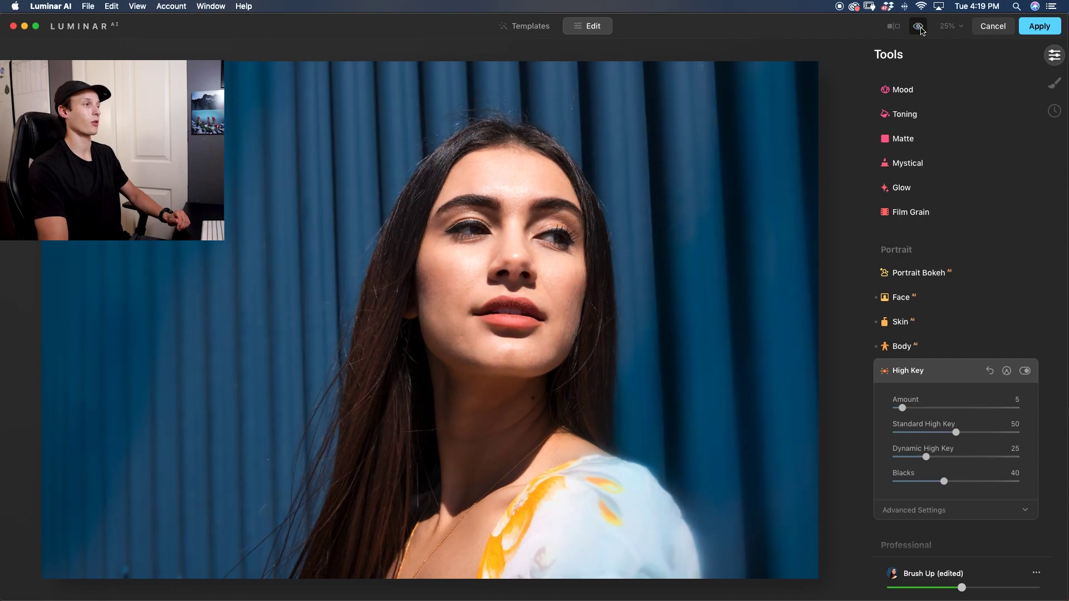
{"action": "left_click", "coordinate": [919, 26]}
{"action": "left_click", "coordinate": [919, 27]}
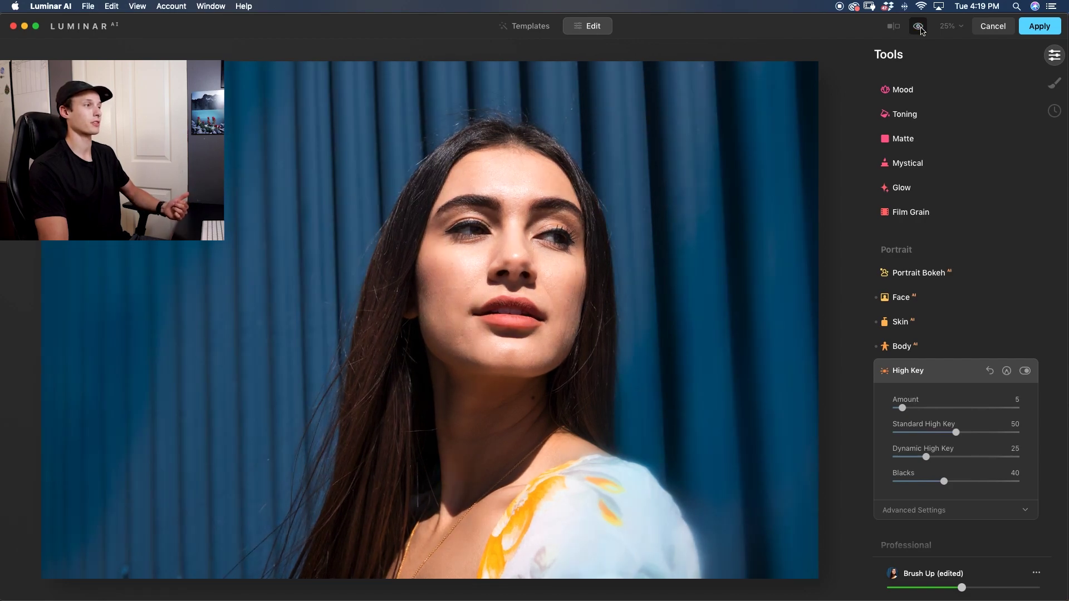
{"action": "left_click", "coordinate": [919, 27]}
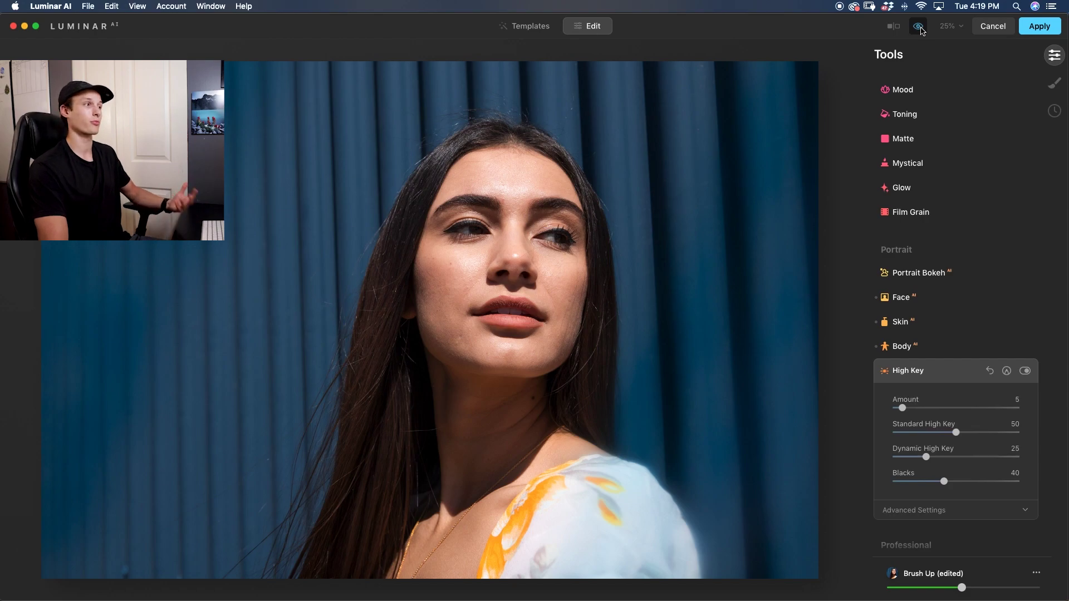
{"action": "left_click", "coordinate": [919, 27]}
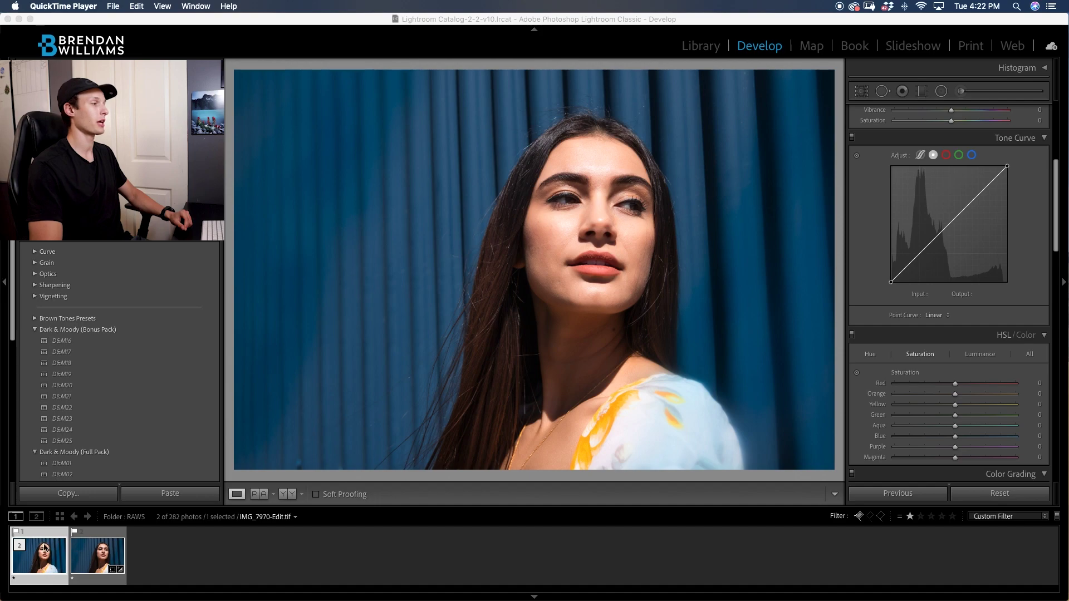
- Switch to Lightroom Classic and send the canyon sunset photo IMG_8947-Edit.tif to Luminar AI for editing
{"action": "left_click", "coordinate": [287, 528]}
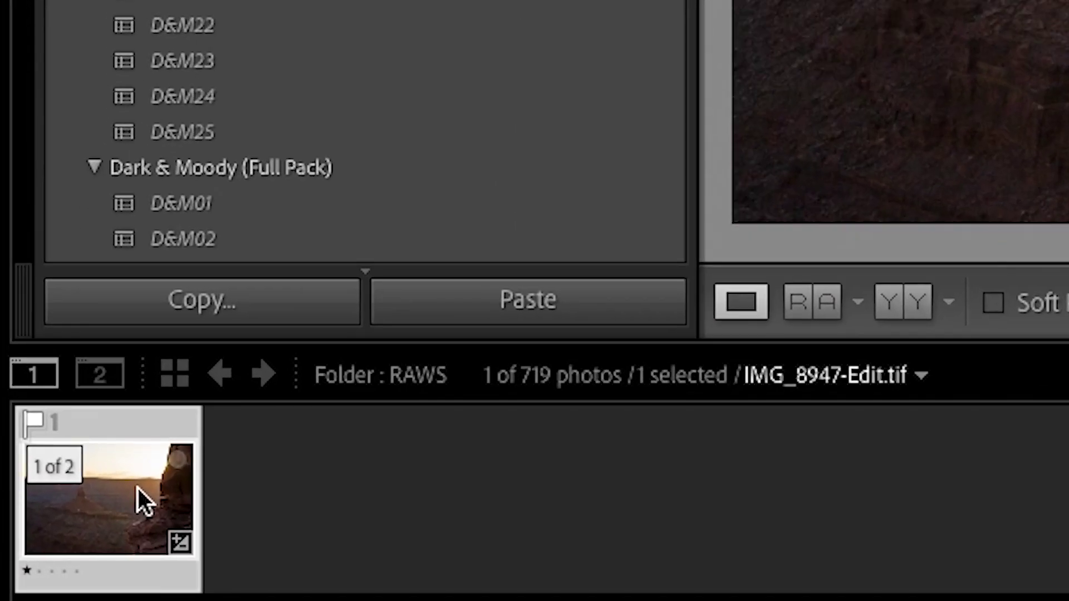
{"action": "right_click", "coordinate": [45, 560]}
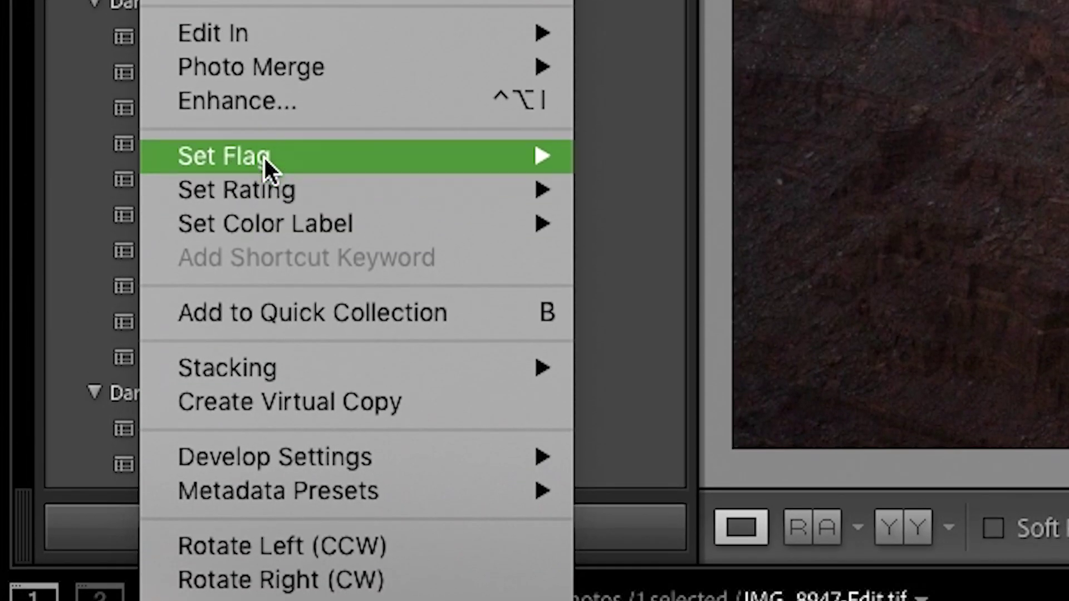
{"action": "left_click", "coordinate": [738, 124]}
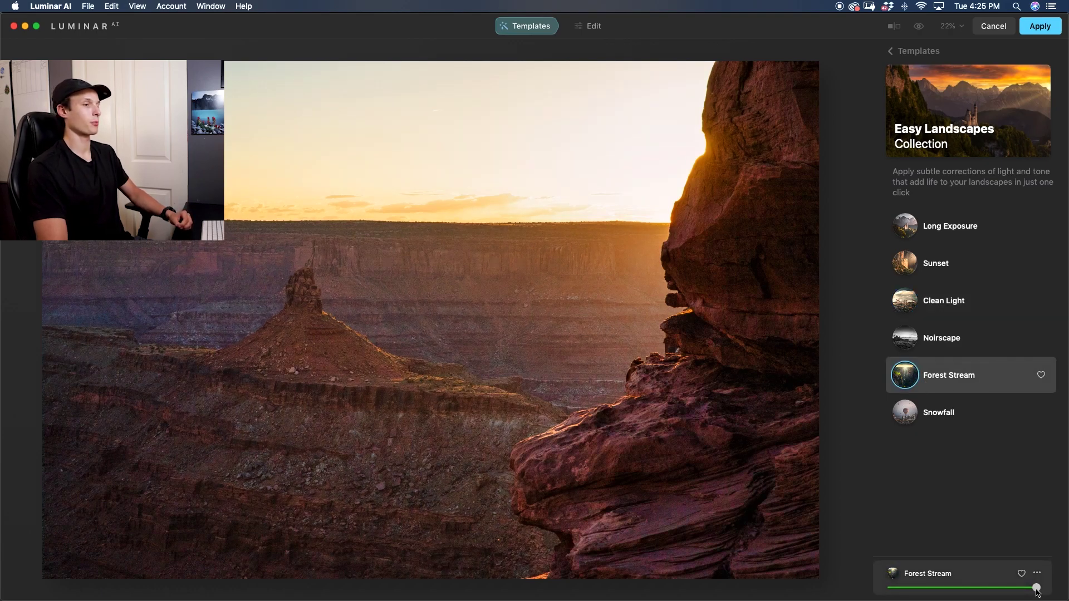
- Reduce the Forest Stream template's strength to slightly under half and switch to manual editing
{"action": "left_click_drag", "start_coordinate": [999, 590], "coordinate": [954, 591]}
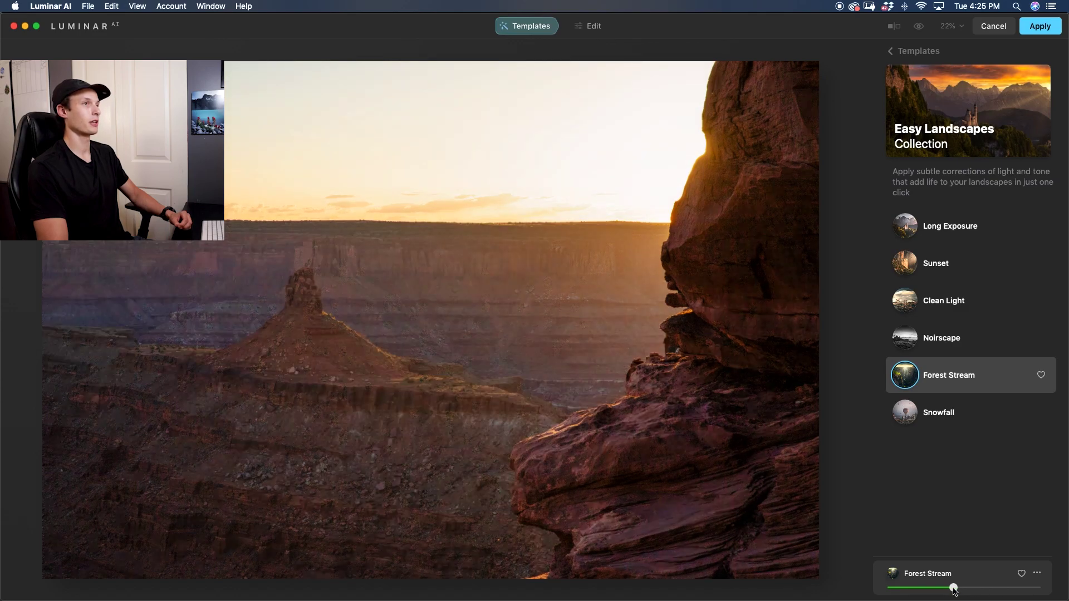
{"action": "key", "text": "e"}
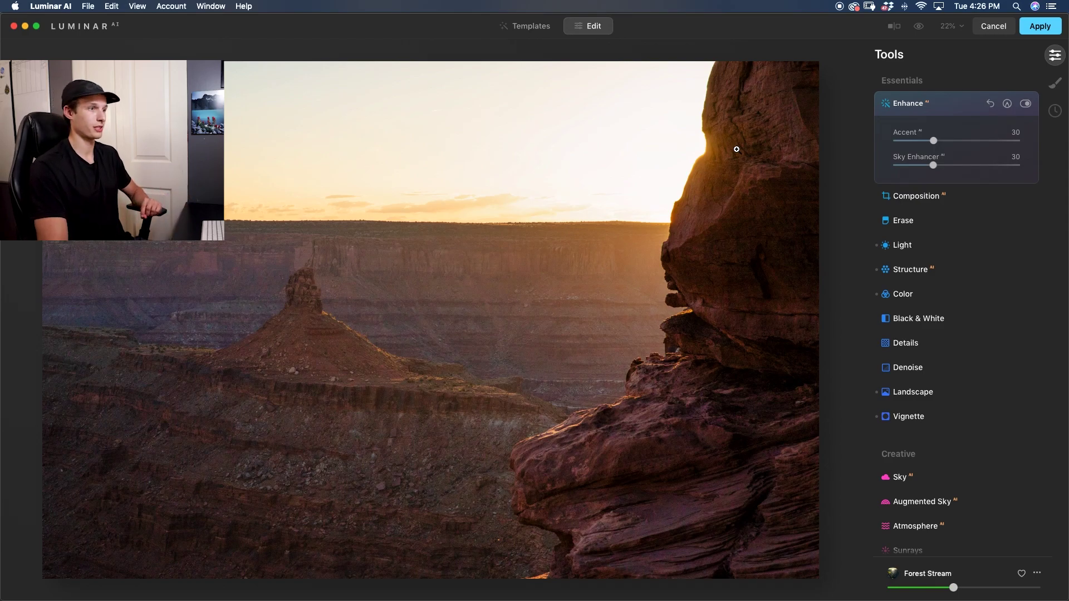
- Add Sunrays to the canyon photo, with the sun center at the cliff's edge just above the horizon and Amount 86
{"action": "scroll", "coordinate": [926, 376], "scroll_direction": "down", "scroll_amount": 5}
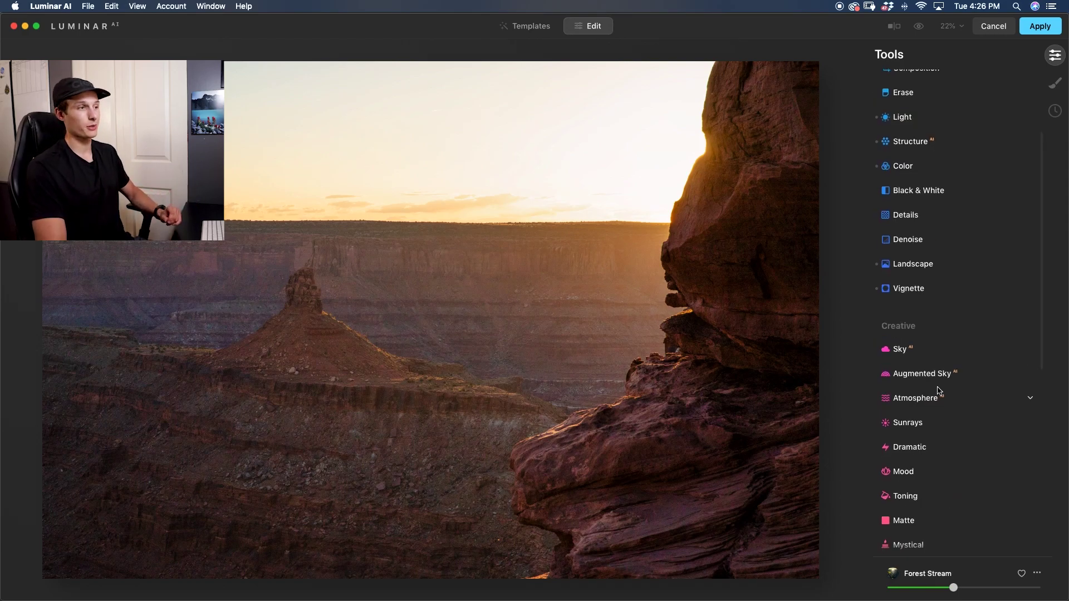
{"action": "left_click", "coordinate": [906, 425]}
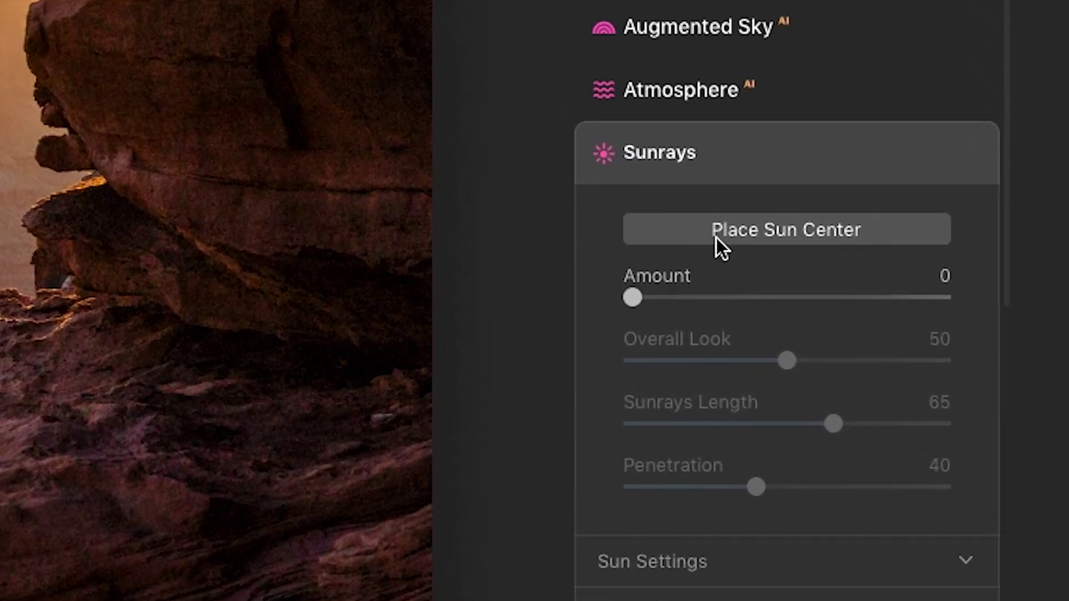
{"action": "left_click", "coordinate": [715, 237]}
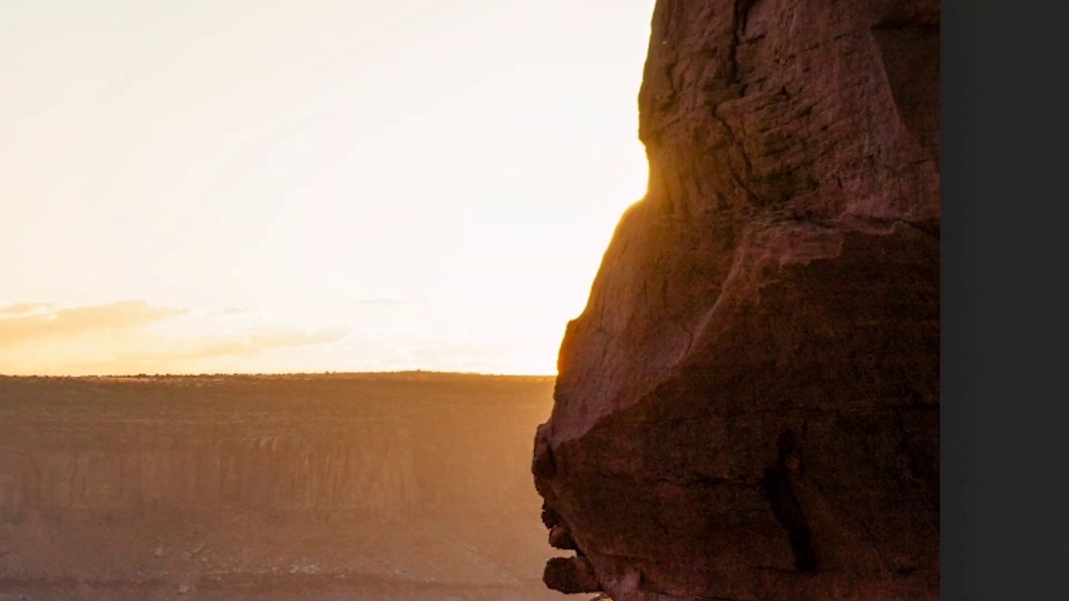
{"action": "left_click", "coordinate": [584, 322]}
{"action": "left_click_drag", "start_coordinate": [637, 202], "coordinate": [854, 207]}
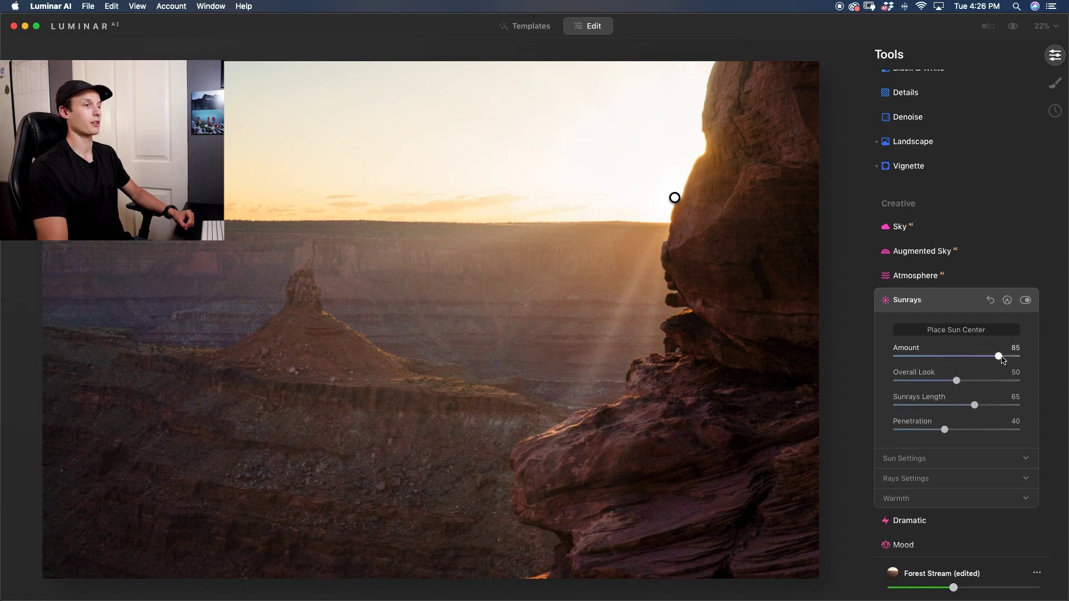
- Set the Sunrays to Overall Look 54, Sunrays Length 66 and Penetration 52
{"action": "left_click_drag", "start_coordinate": [957, 381], "coordinate": [962, 381]}
{"action": "left_click_drag", "start_coordinate": [974, 405], "coordinate": [977, 405]}
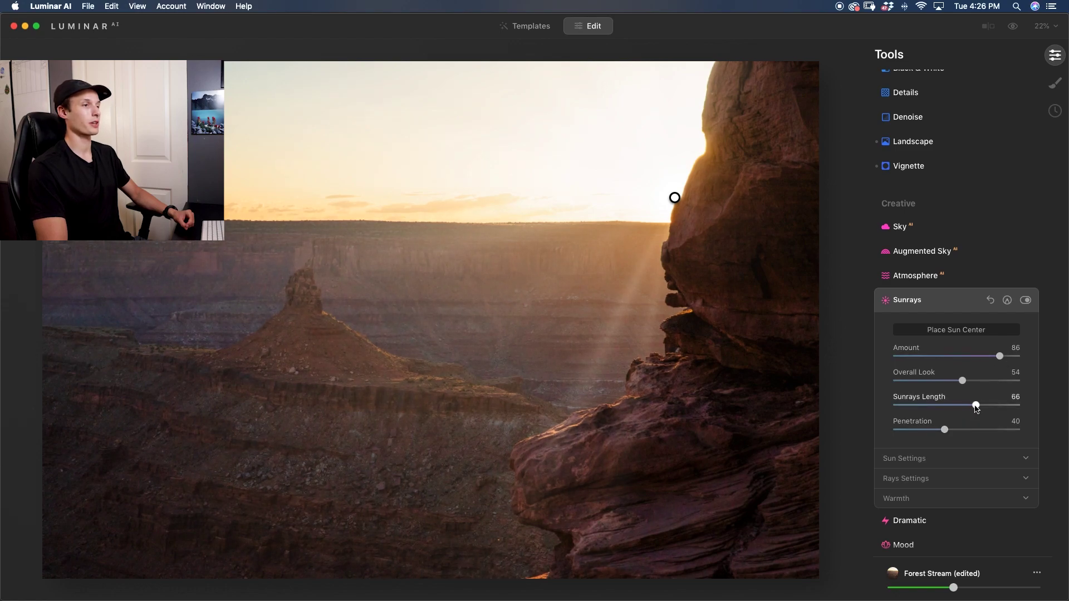
{"action": "left_click_drag", "start_coordinate": [956, 430], "coordinate": [948, 429]}
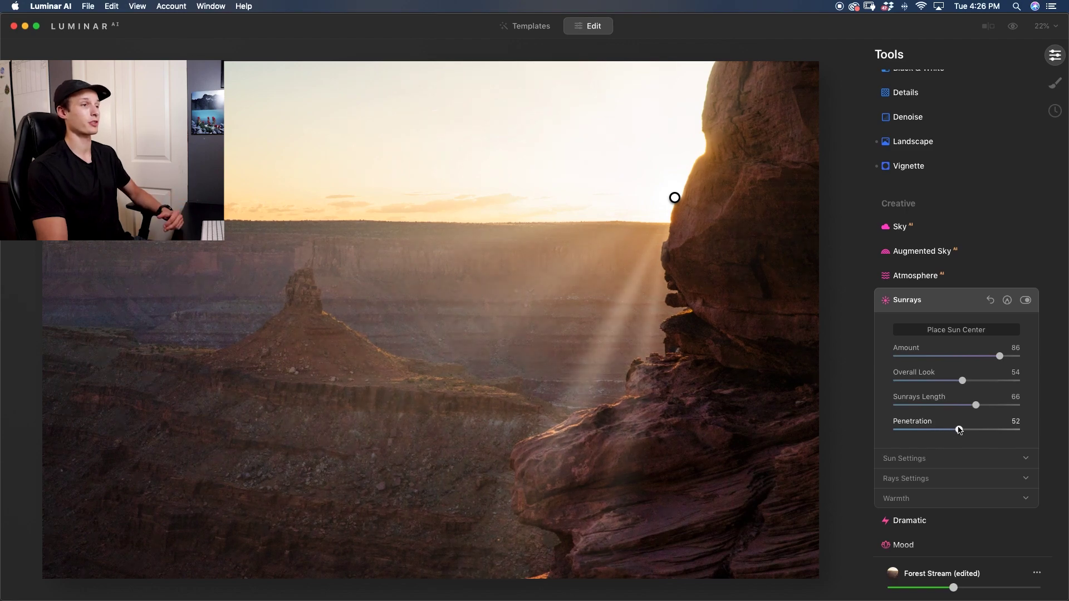
- Set the sun's look to Sun Radius 58, Sun Glow Radius 82 and Sun Glow Amount 68
{"action": "left_click", "coordinate": [953, 458]}
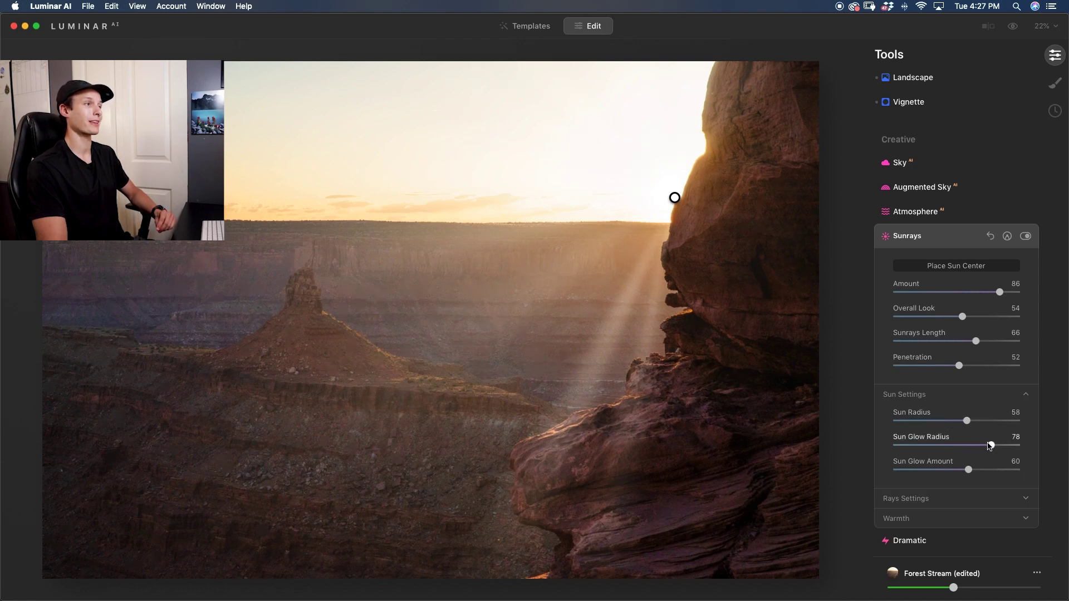
{"action": "left_click_drag", "start_coordinate": [1000, 448], "coordinate": [994, 447]}
{"action": "left_click", "coordinate": [977, 470]}
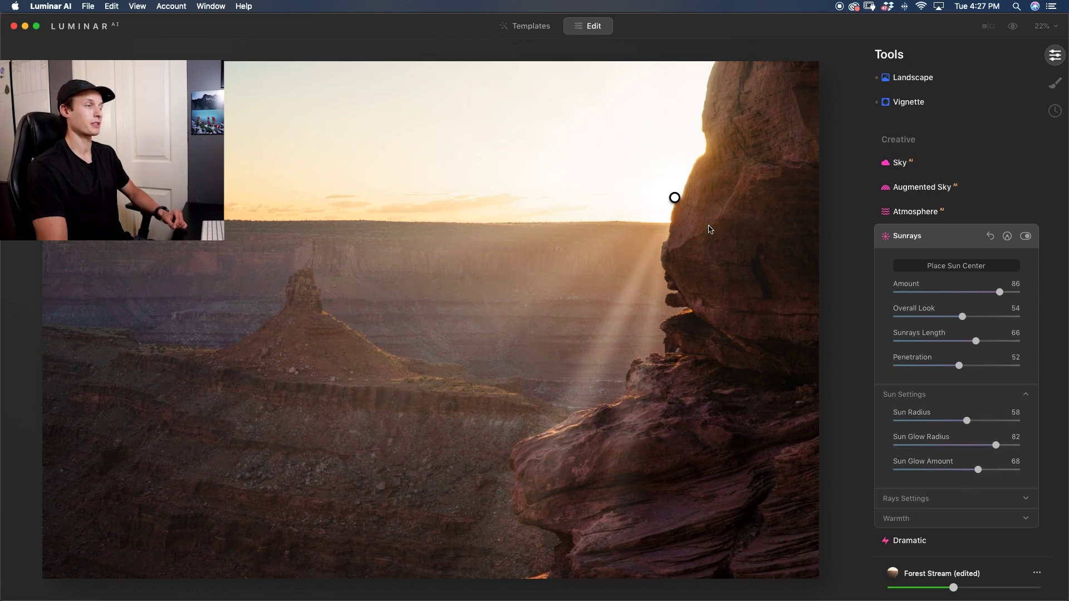
- Refine the rays with Number of Sunrays 58, Randomize 15, Sun Warmth 51 and Sunrays Warmth 41
{"action": "left_click", "coordinate": [945, 499]}
{"action": "scroll", "coordinate": [942, 501], "scroll_direction": "down", "scroll_amount": 3}
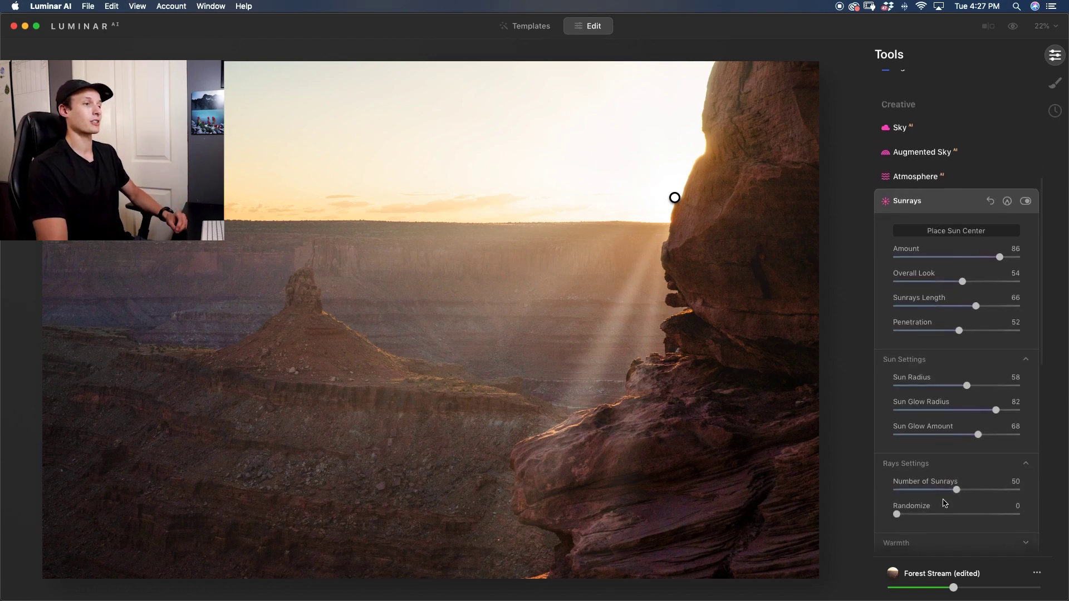
{"action": "left_click_drag", "start_coordinate": [961, 450], "coordinate": [970, 449]}
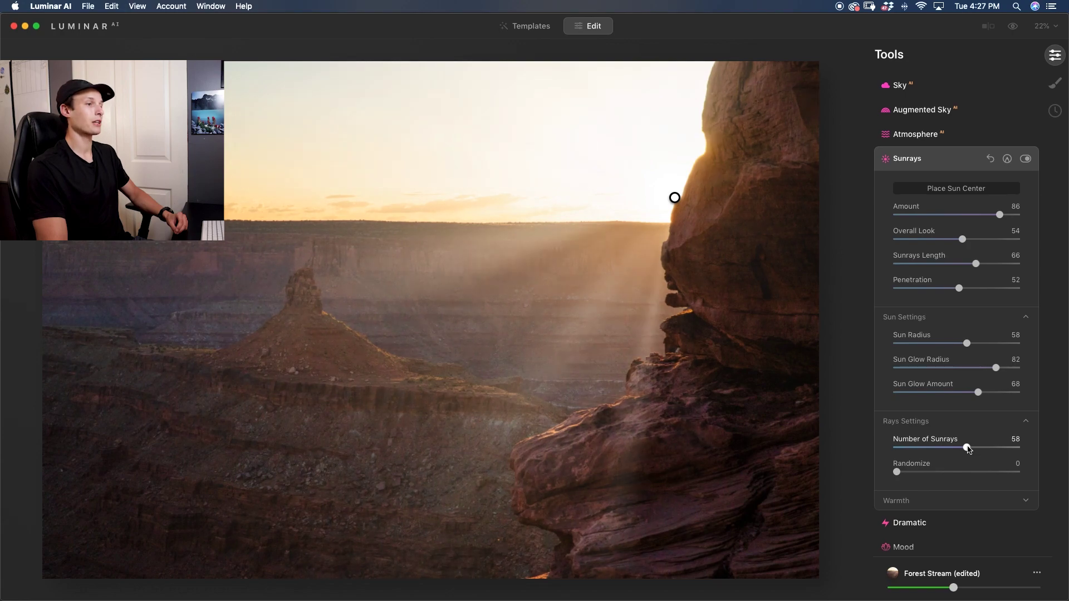
{"action": "left_click_drag", "start_coordinate": [906, 471], "coordinate": [914, 470]}
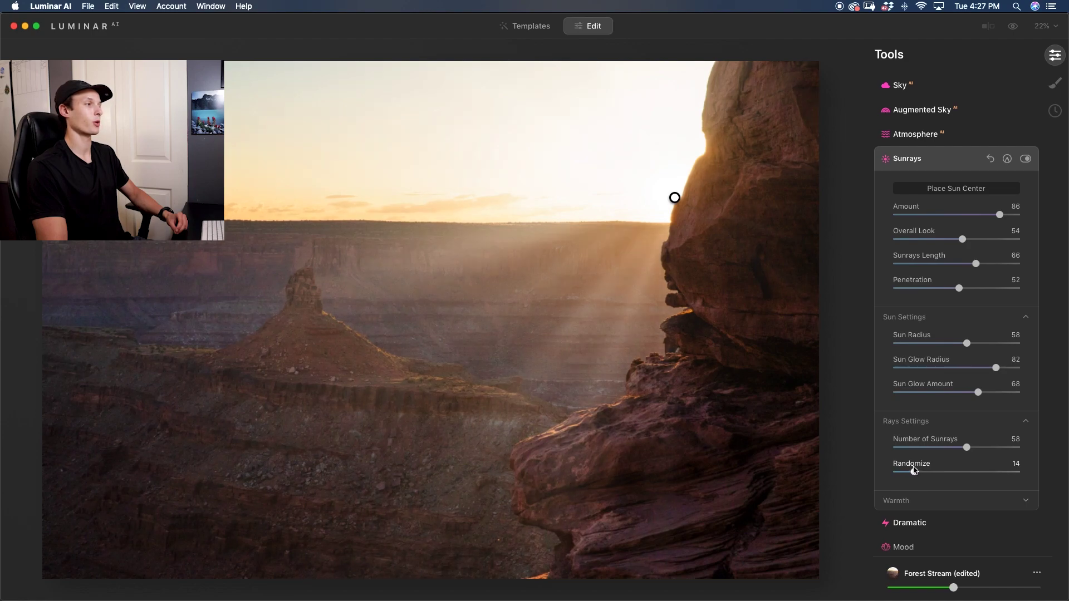
{"action": "left_click_drag", "start_coordinate": [913, 470], "coordinate": [915, 470]}
{"action": "scroll", "coordinate": [915, 470], "scroll_direction": "down", "scroll_amount": 1}
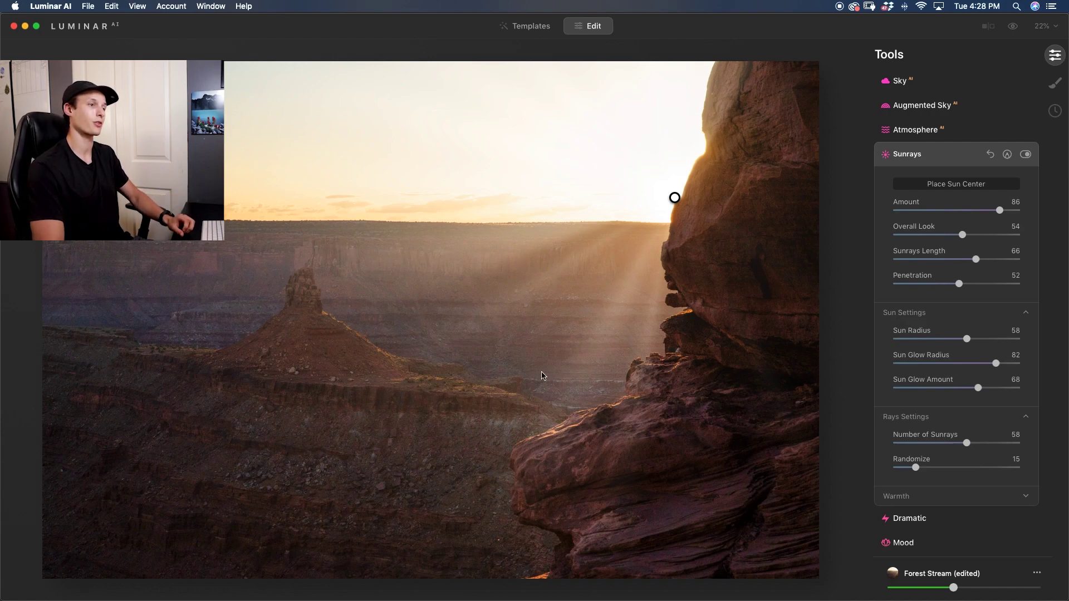
{"action": "left_click", "coordinate": [974, 496]}
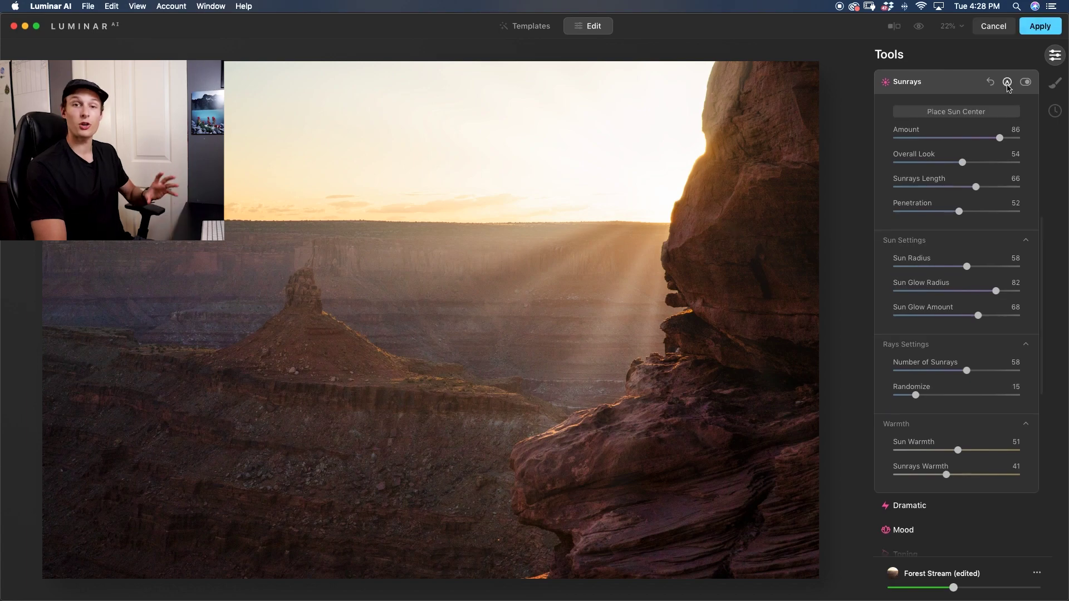
- Erase the Sunrays effect from the foreground cliff using a paint mask with the eraser at Radius 100
{"action": "left_click", "coordinate": [1007, 82]}
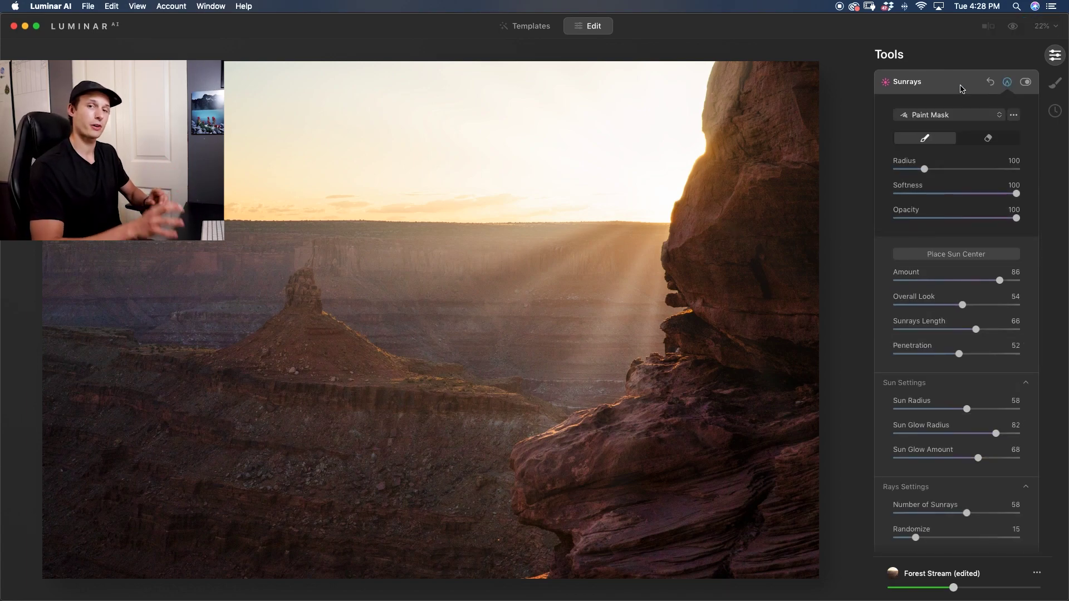
{"action": "scroll", "coordinate": [957, 112], "scroll_direction": "up", "scroll_amount": 2}
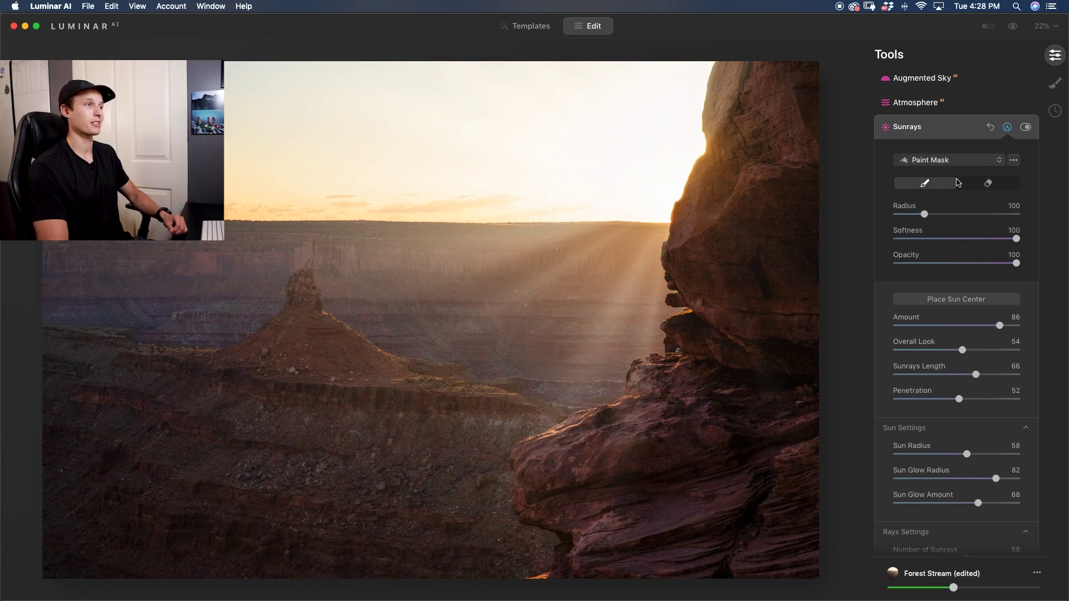
{"action": "left_click", "coordinate": [988, 183]}
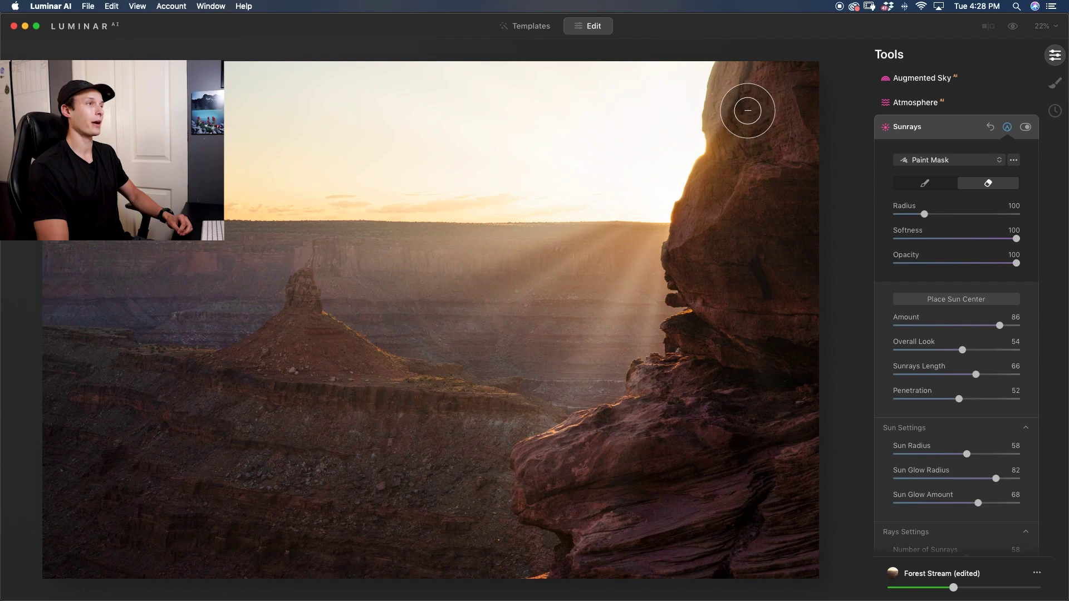
{"action": "mouse_move", "coordinate": [746, 107]}
{"action": "left_mouse_down"}
{"action": "mouse_move", "coordinate": [740, 164]}
{"action": "mouse_move", "coordinate": [718, 185]}
{"action": "mouse_move", "coordinate": [708, 235]}
{"action": "mouse_move", "coordinate": [699, 228]}
{"action": "mouse_move", "coordinate": [703, 279]}
{"action": "mouse_move", "coordinate": [712, 286]}
{"action": "mouse_move", "coordinate": [748, 225]}
{"action": "mouse_move", "coordinate": [787, 71]}
{"action": "mouse_move", "coordinate": [789, 212]}
{"action": "mouse_move", "coordinate": [816, 46]}
{"action": "mouse_move", "coordinate": [776, 106]}
{"action": "mouse_move", "coordinate": [779, 229]}
{"action": "mouse_move", "coordinate": [804, 212]}
{"action": "mouse_move", "coordinate": [796, 265]}
{"action": "mouse_move", "coordinate": [799, 246]}
{"action": "mouse_move", "coordinate": [808, 256]}
{"action": "mouse_move", "coordinate": [770, 310]}
{"action": "mouse_move", "coordinate": [760, 288]}
{"action": "mouse_move", "coordinate": [738, 283]}
{"action": "mouse_move", "coordinate": [713, 299]}
{"action": "mouse_move", "coordinate": [704, 277]}
{"action": "mouse_move", "coordinate": [622, 429]}
{"action": "mouse_move", "coordinate": [654, 395]}
{"action": "mouse_move", "coordinate": [655, 407]}
{"action": "mouse_move", "coordinate": [609, 447]}
{"action": "mouse_move", "coordinate": [555, 470]}
{"action": "mouse_move", "coordinate": [615, 497]}
{"action": "mouse_move", "coordinate": [572, 500]}
{"action": "mouse_move", "coordinate": [597, 506]}
{"action": "mouse_move", "coordinate": [676, 421]}
{"action": "mouse_move", "coordinate": [692, 376]}
{"action": "mouse_move", "coordinate": [690, 335]}
{"action": "mouse_move", "coordinate": [705, 337]}
{"action": "mouse_move", "coordinate": [717, 320]}
{"action": "mouse_move", "coordinate": [719, 356]}
{"action": "left_mouse_up"}
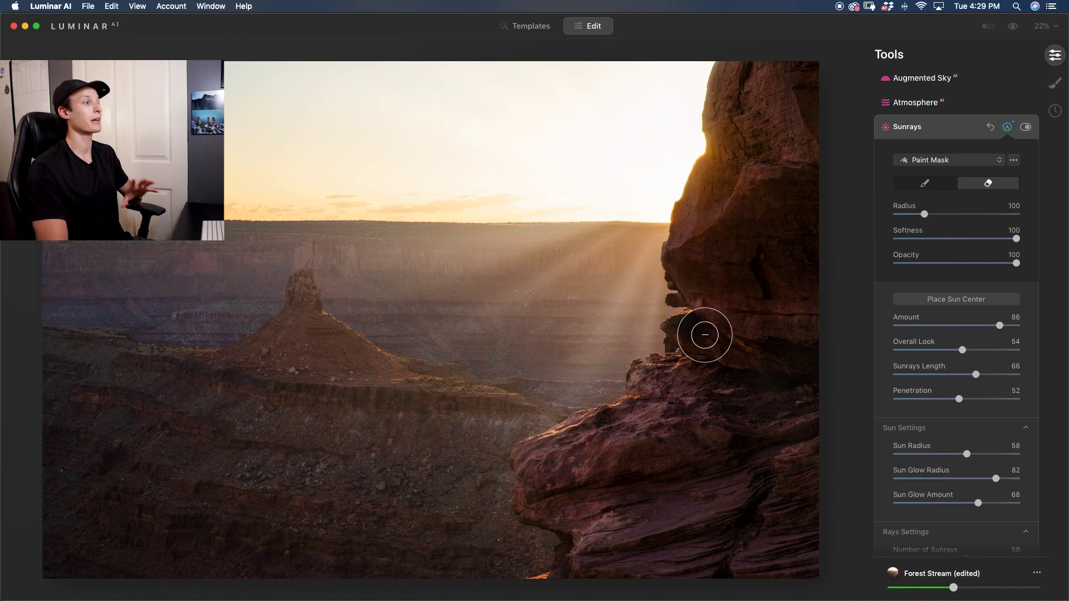
{"action": "left_click", "coordinate": [1014, 31]}
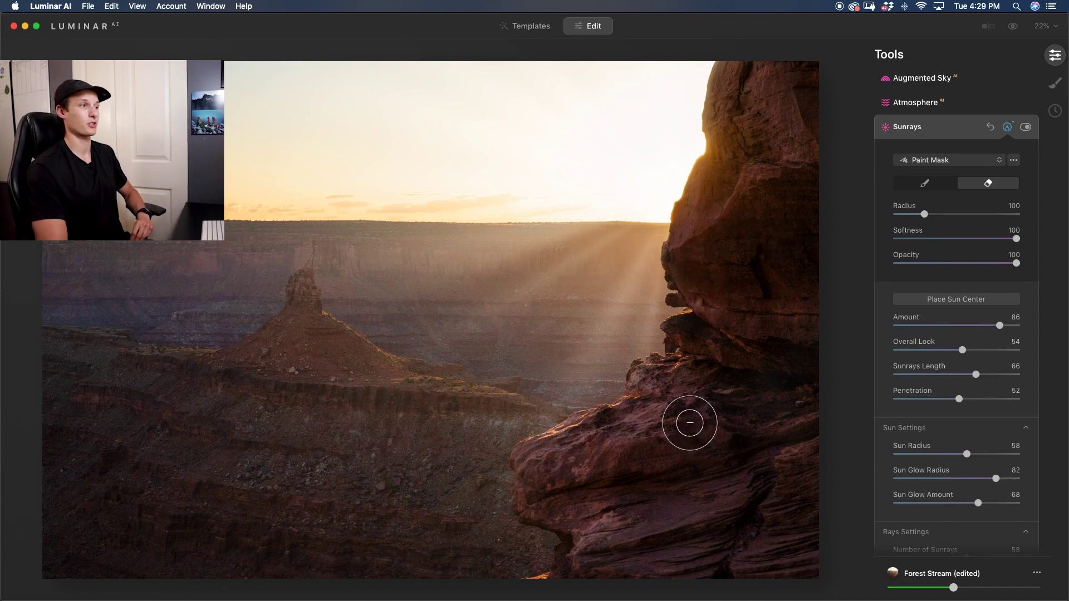
{"action": "left_click", "coordinate": [940, 127]}
- Try adding Fog to the canyon with the Atmosphere tool at Amount 51
{"action": "scroll", "coordinate": [952, 246], "scroll_direction": "up", "scroll_amount": 3}
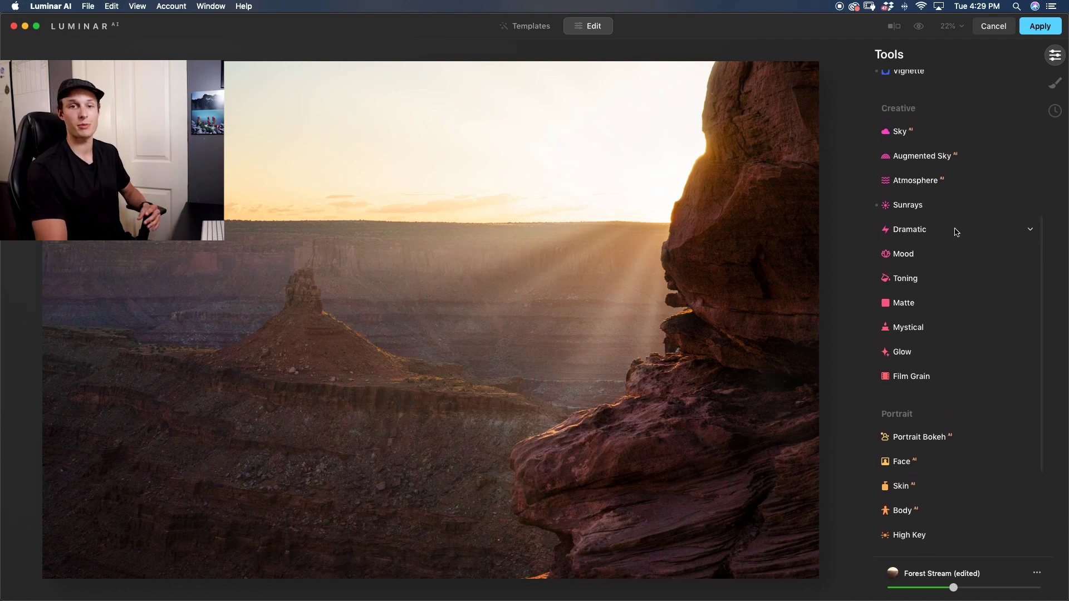
{"action": "left_click", "coordinate": [941, 180]}
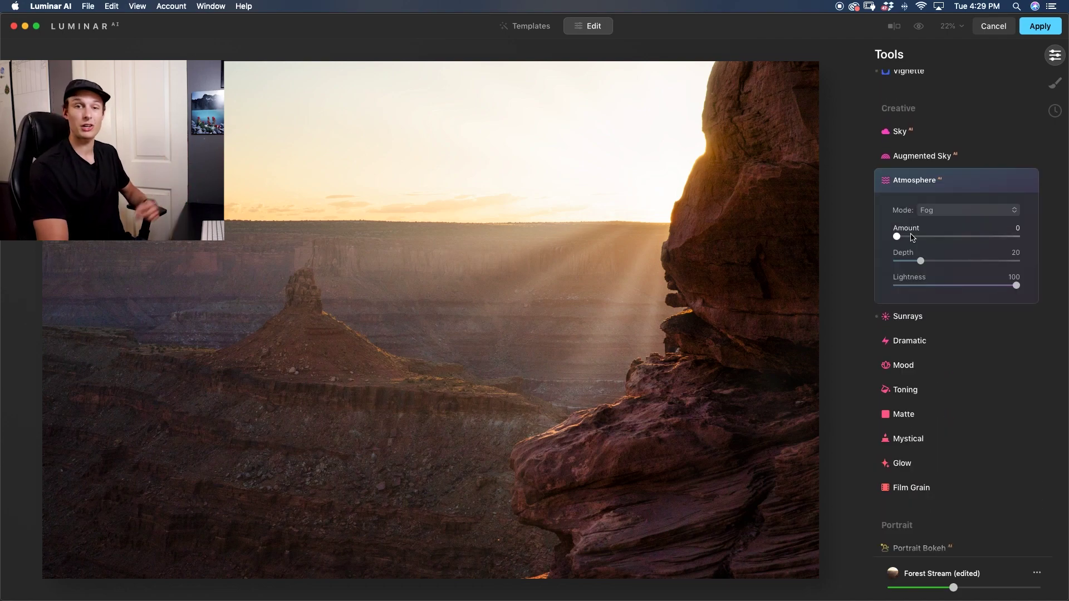
{"action": "left_click_drag", "start_coordinate": [898, 235], "coordinate": [976, 236]}
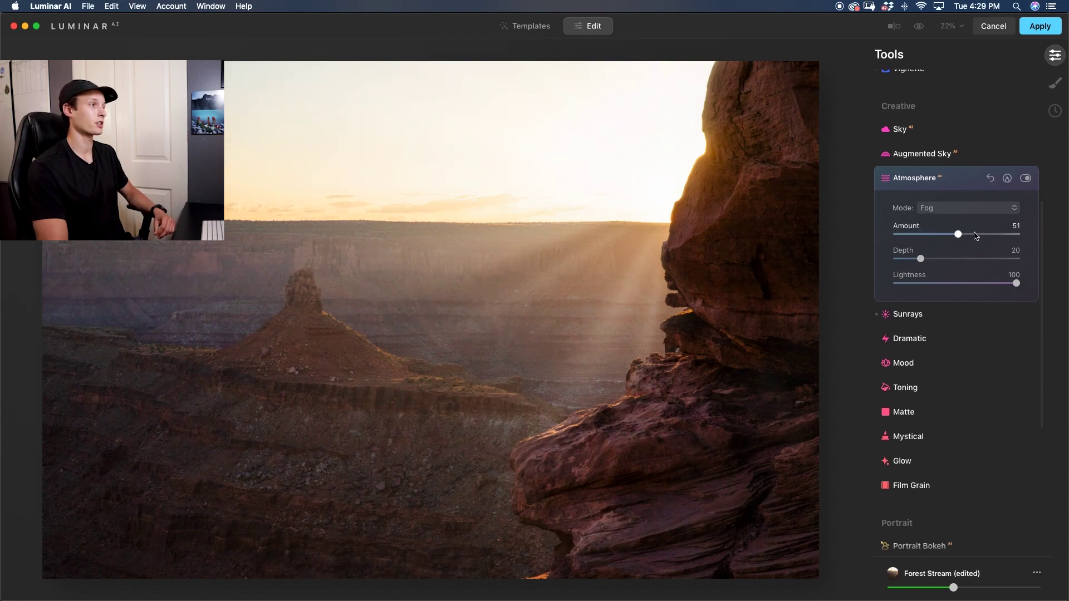
- Replace the sky with Dramatic Sunset 1 and open its Sky Orientation settings
{"action": "left_click", "coordinate": [899, 130]}
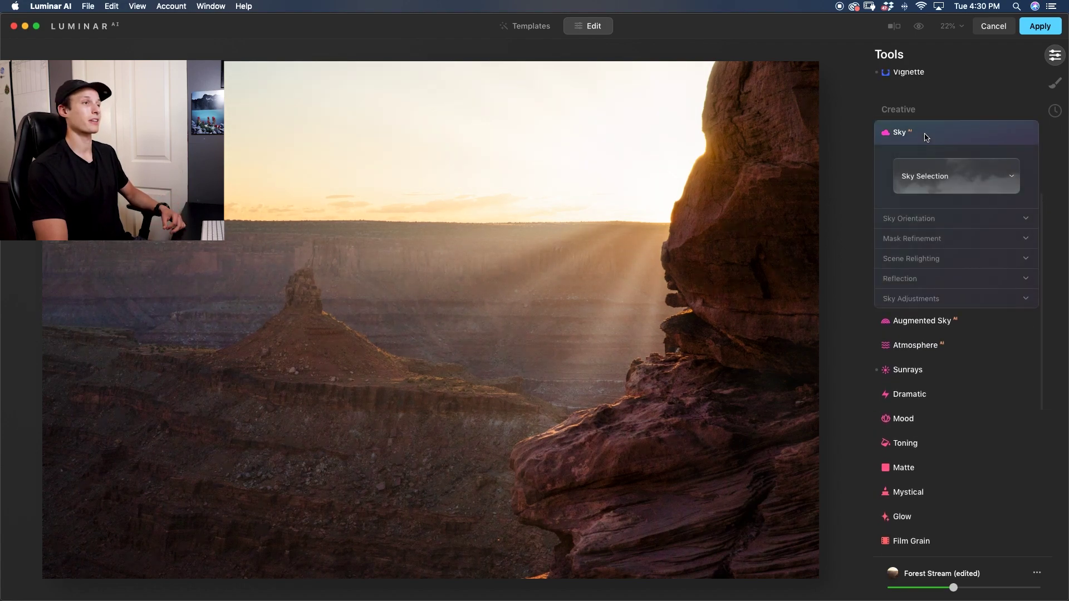
{"action": "left_click", "coordinate": [939, 178]}
{"action": "scroll", "coordinate": [953, 295], "scroll_direction": "down", "scroll_amount": 3}
{"action": "scroll", "coordinate": [954, 299], "scroll_direction": "down", "scroll_amount": 2}
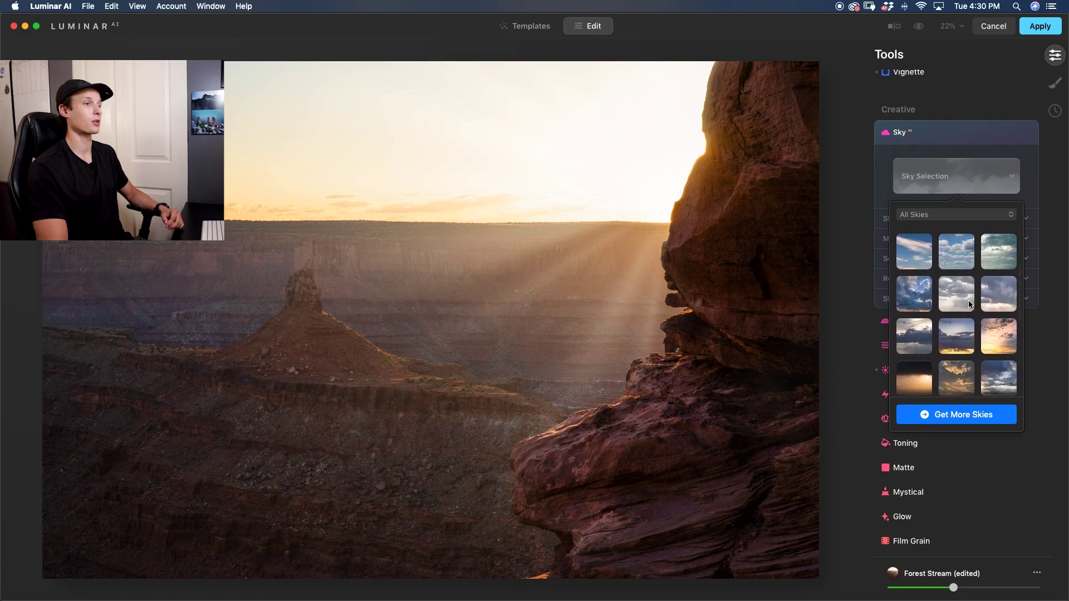
{"action": "left_click", "coordinate": [1005, 334]}
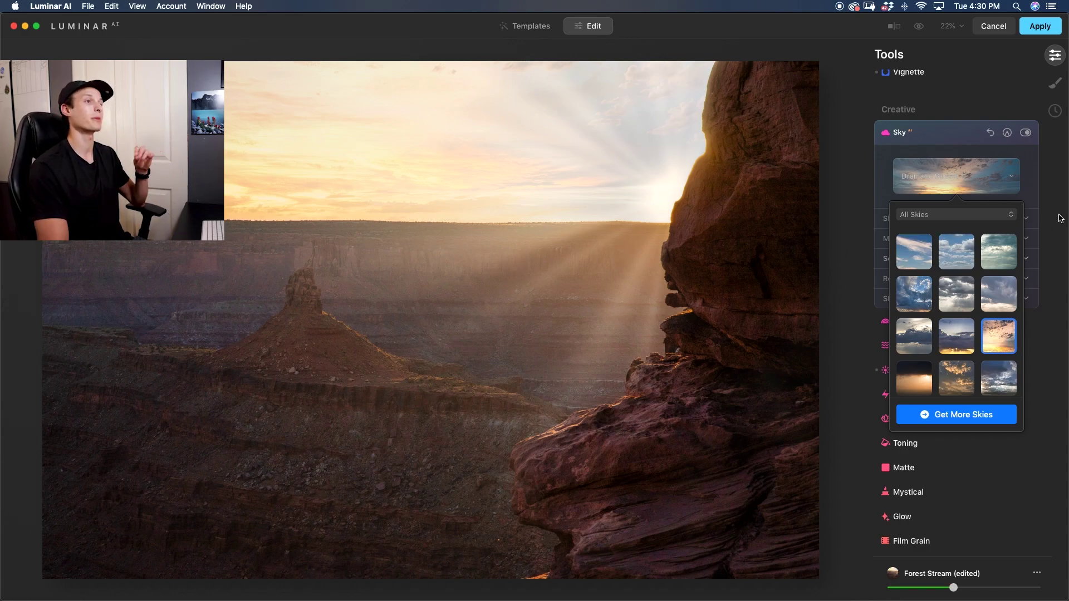
{"action": "left_click", "coordinate": [1060, 218]}
{"action": "left_click", "coordinate": [1026, 219]}
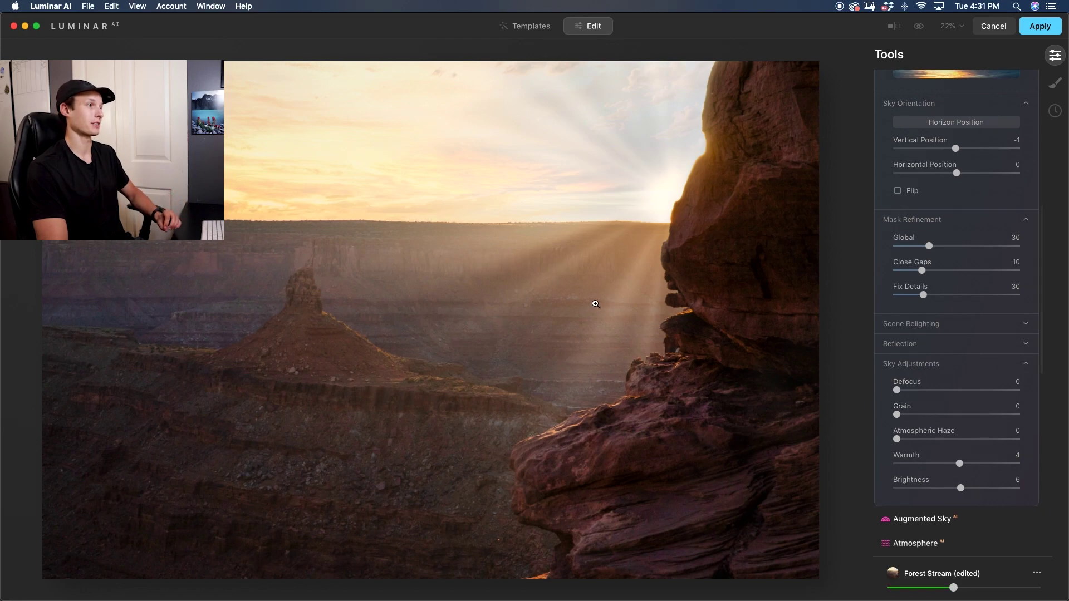
- Erase the new sky around the sun with a paint mask eraser at Radius 216 and Opacity 100, blending its outer edge at Opacity 60
{"action": "scroll", "coordinate": [964, 298], "scroll_direction": "up", "scroll_amount": 5}
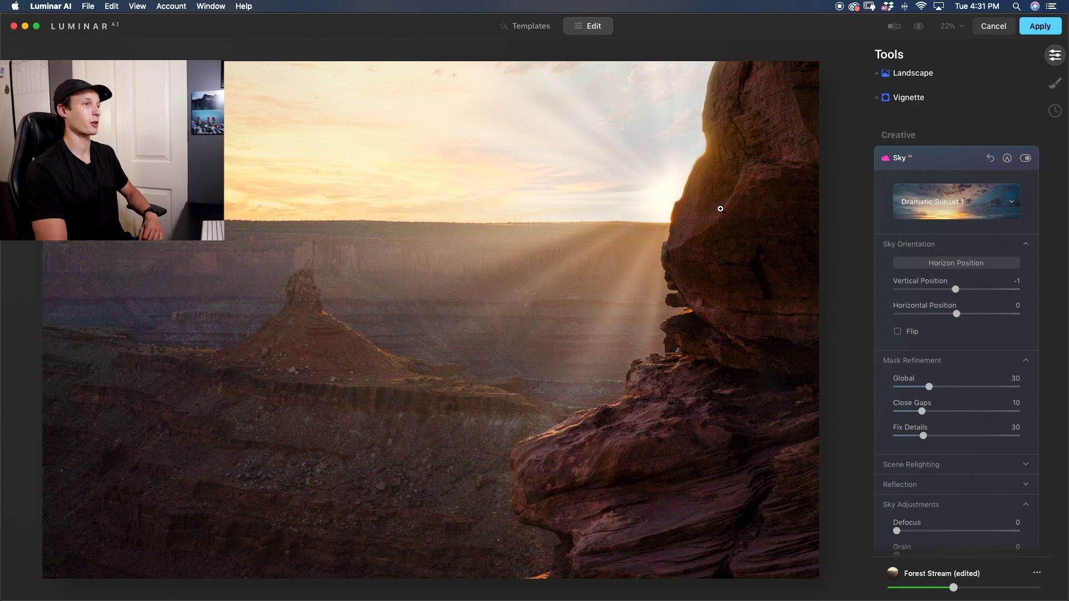
{"action": "left_click", "coordinate": [1007, 158]}
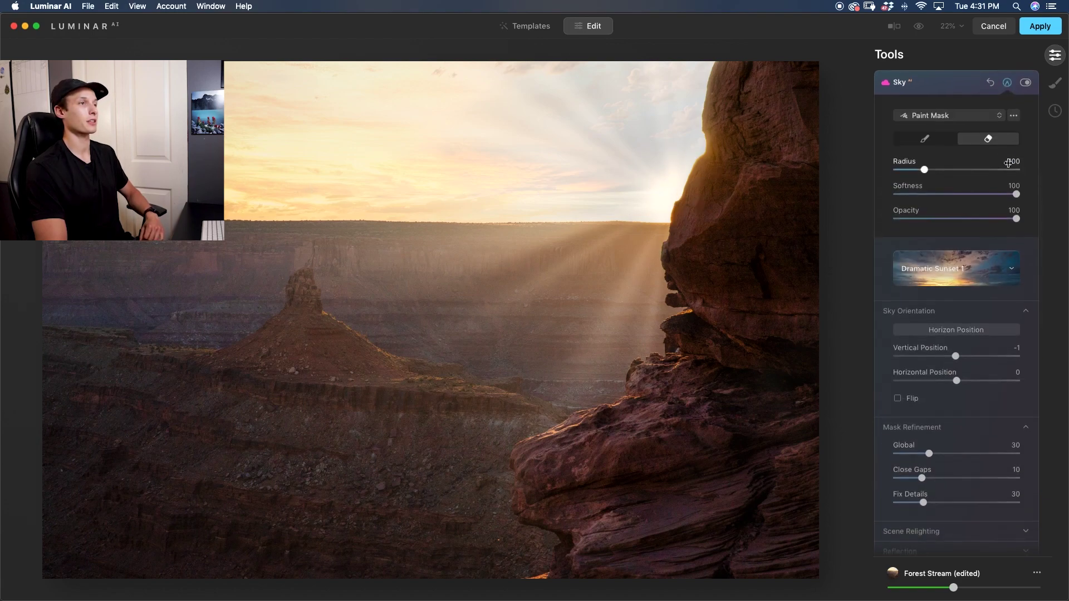
{"action": "left_click", "coordinate": [987, 139]}
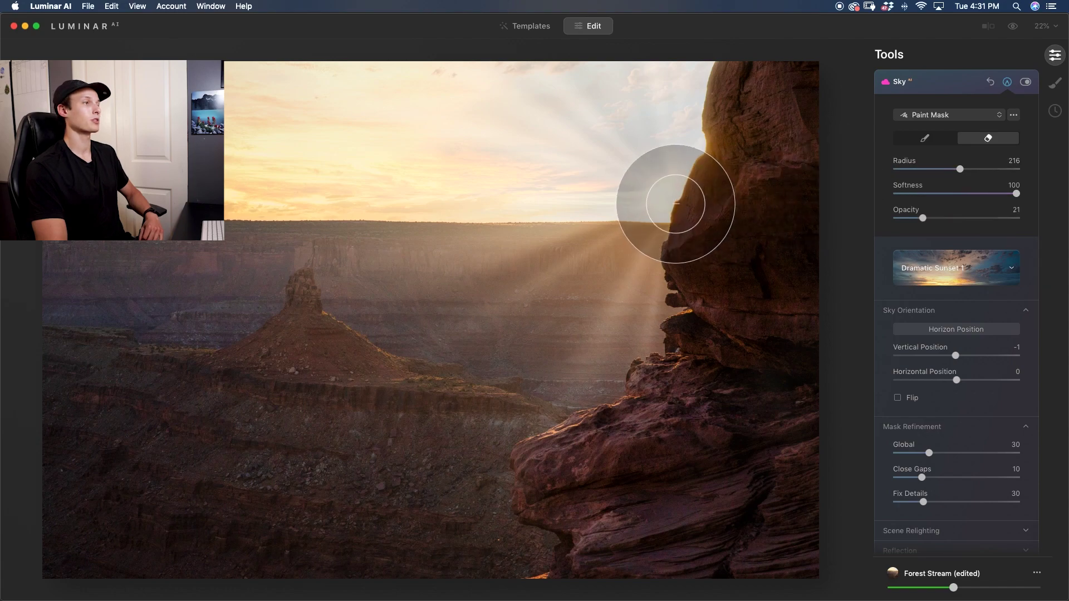
{"action": "left_click", "coordinate": [672, 164]}
{"action": "mouse_move", "coordinate": [673, 164]}
{"action": "left_mouse_down"}
{"action": "mouse_move", "coordinate": [664, 188]}
{"action": "mouse_move", "coordinate": [671, 150]}
{"action": "mouse_move", "coordinate": [658, 104]}
{"action": "mouse_move", "coordinate": [650, 180]}
{"action": "left_mouse_up"}
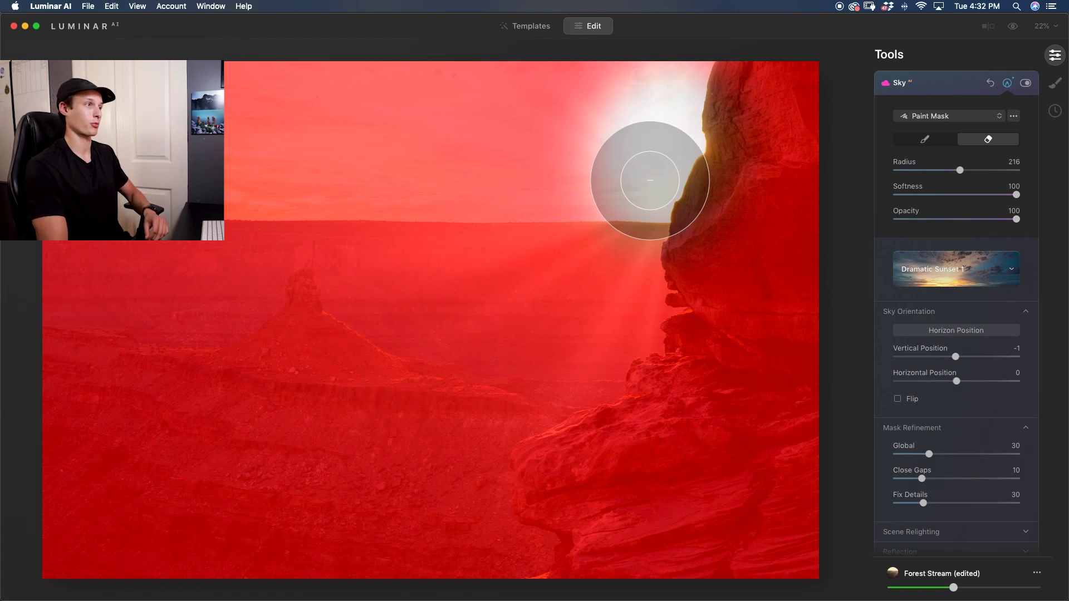
{"action": "mouse_move", "coordinate": [649, 180]}
{"action": "left_mouse_down"}
{"action": "mouse_move", "coordinate": [639, 190]}
{"action": "mouse_move", "coordinate": [625, 175]}
{"action": "left_mouse_up"}
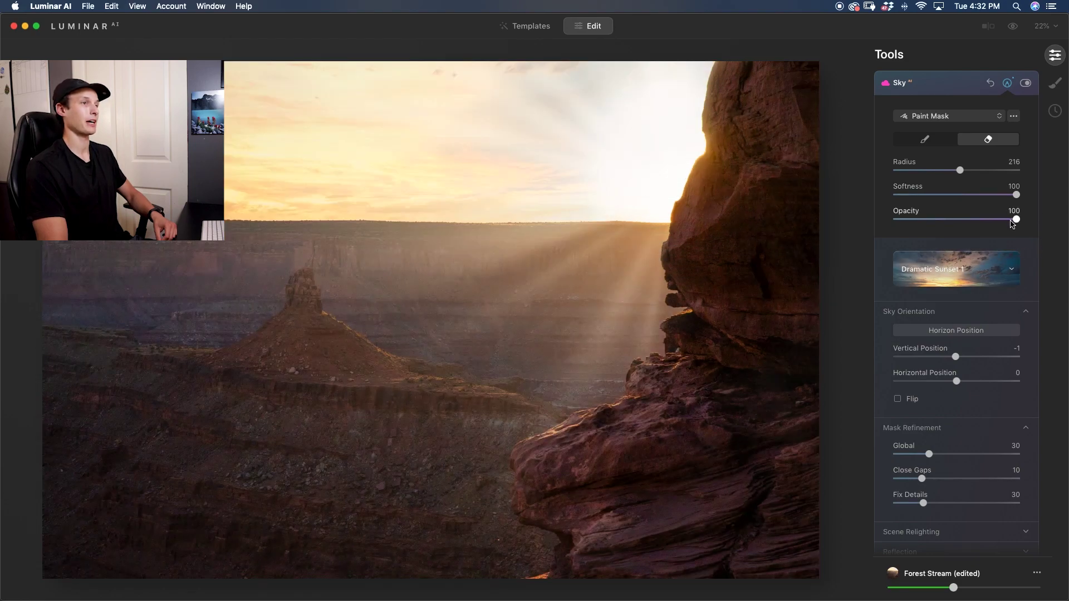
{"action": "left_click_drag", "start_coordinate": [1016, 219], "coordinate": [969, 220]}
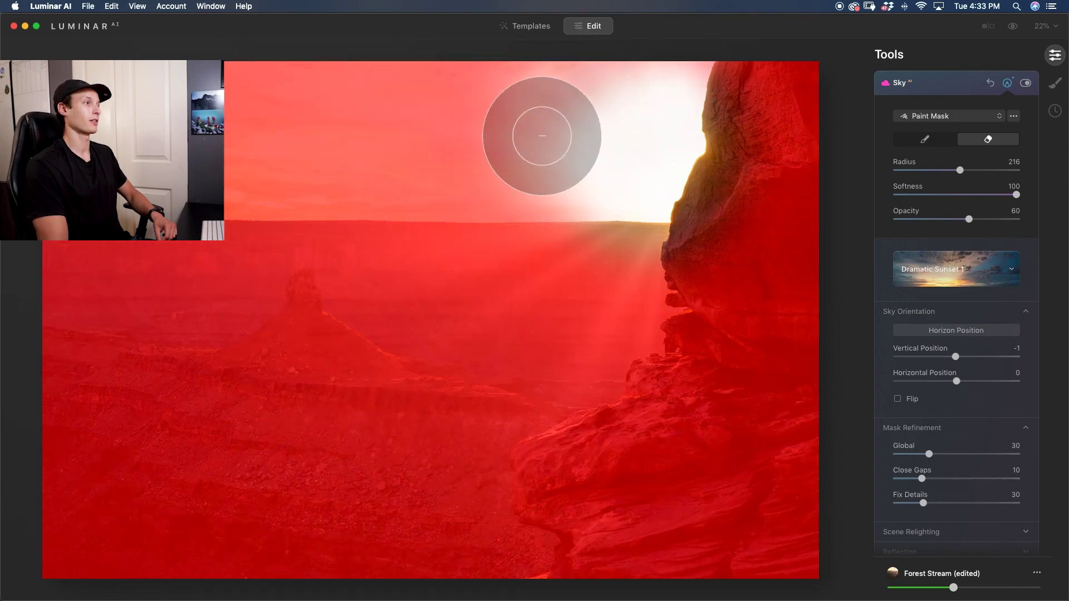
{"action": "mouse_move", "coordinate": [542, 136]}
{"action": "left_mouse_down"}
{"action": "mouse_move", "coordinate": [535, 88]}
{"action": "mouse_move", "coordinate": [577, 191]}
{"action": "left_mouse_up"}
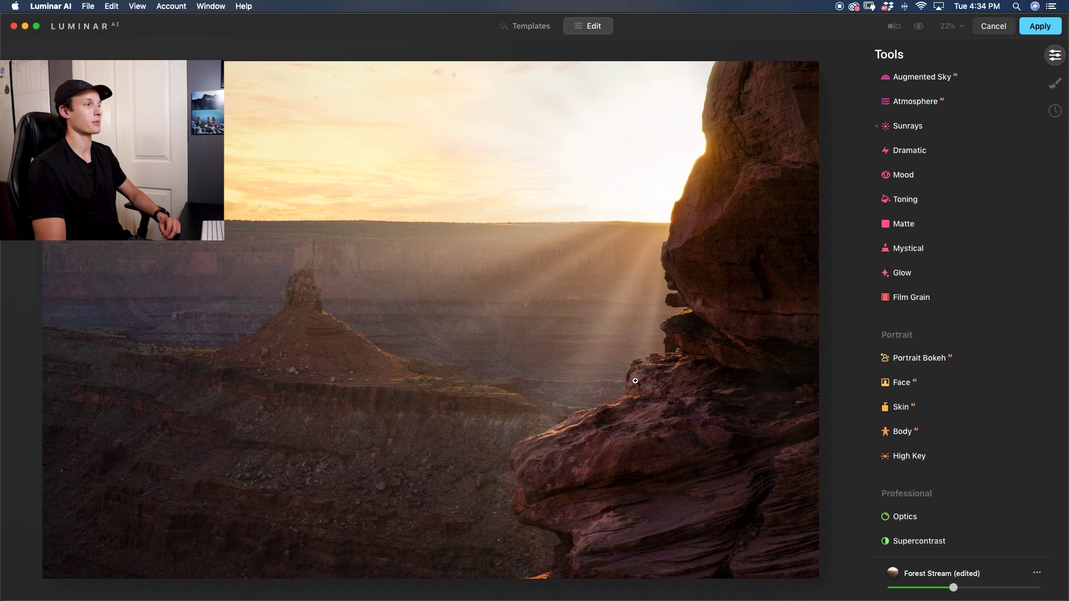
- Compare the edited canyon sunset with the original photo using the before-and-after preview
{"action": "left_click", "coordinate": [918, 27]}
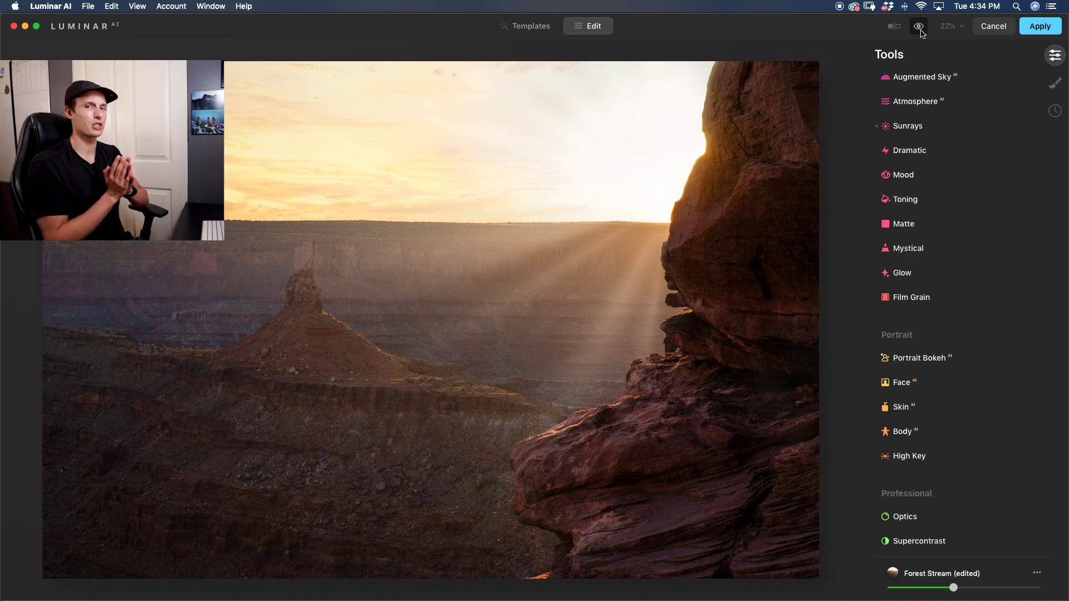
{"action": "left_click", "coordinate": [919, 31]}
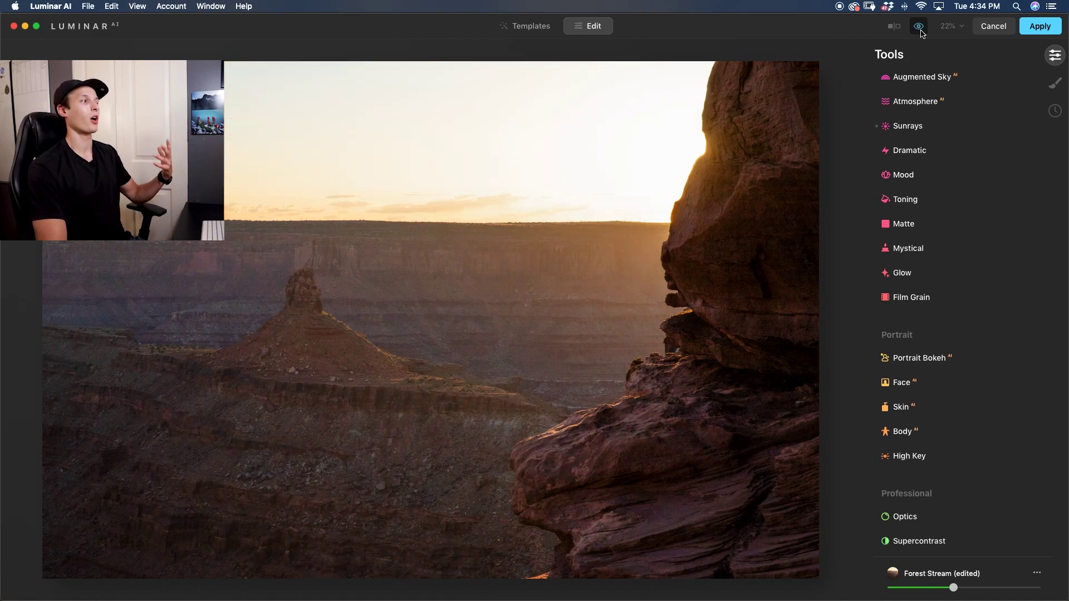
{"action": "left_click", "coordinate": [919, 28]}
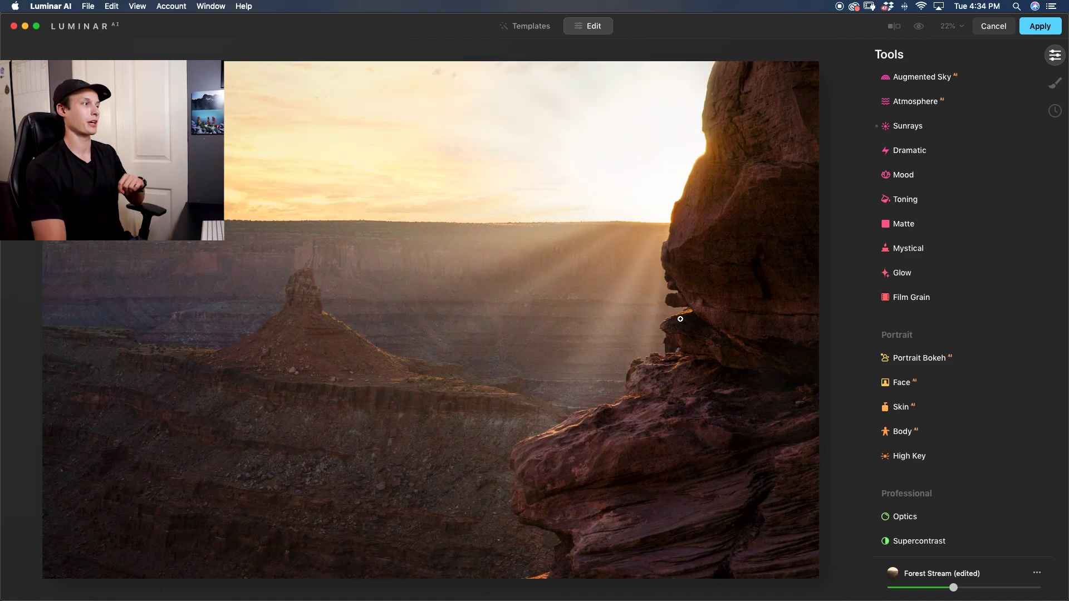